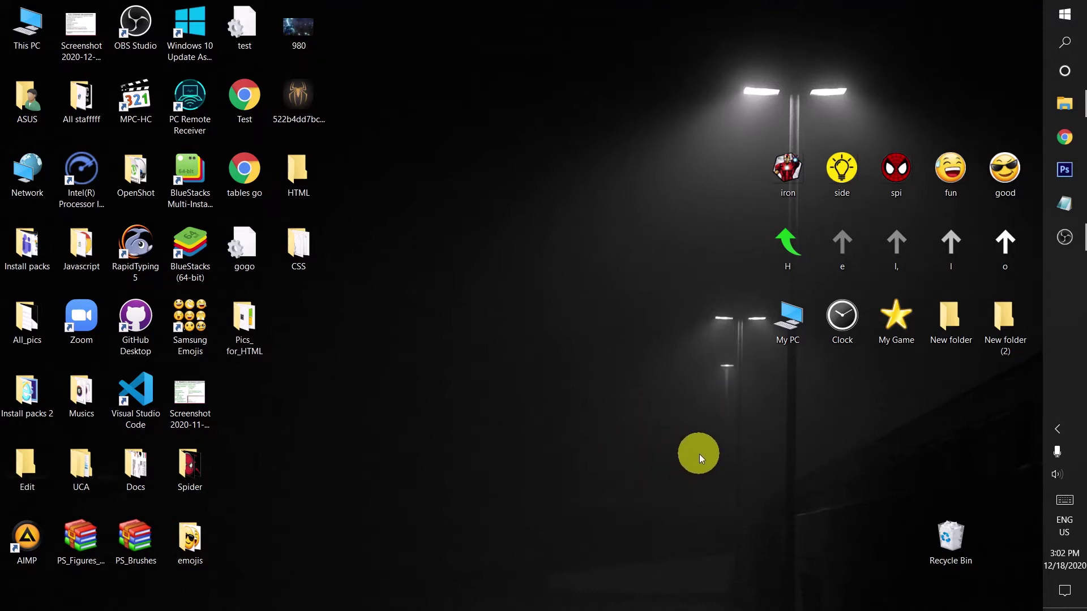
Replace the My PC folder's icon with the globe system icon from its Customize properties.
{"action": "left_click_drag", "start_coordinate": [797, 393], "coordinate": [1002, 324]}
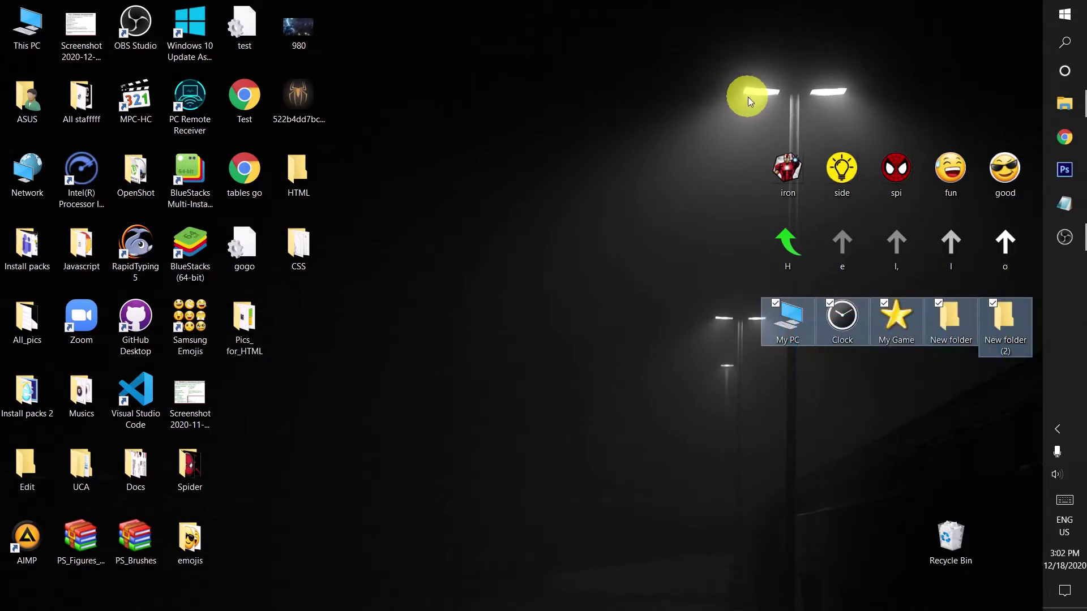
{"action": "left_click_drag", "start_coordinate": [744, 96], "coordinate": [1013, 180]}
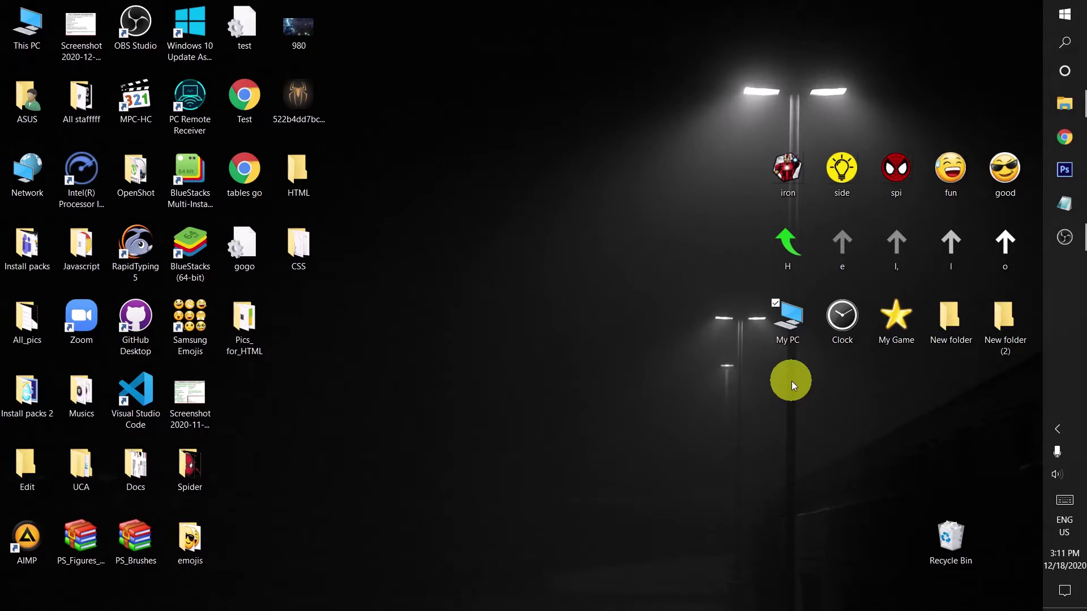
{"action": "right_click", "coordinate": [784, 332]}
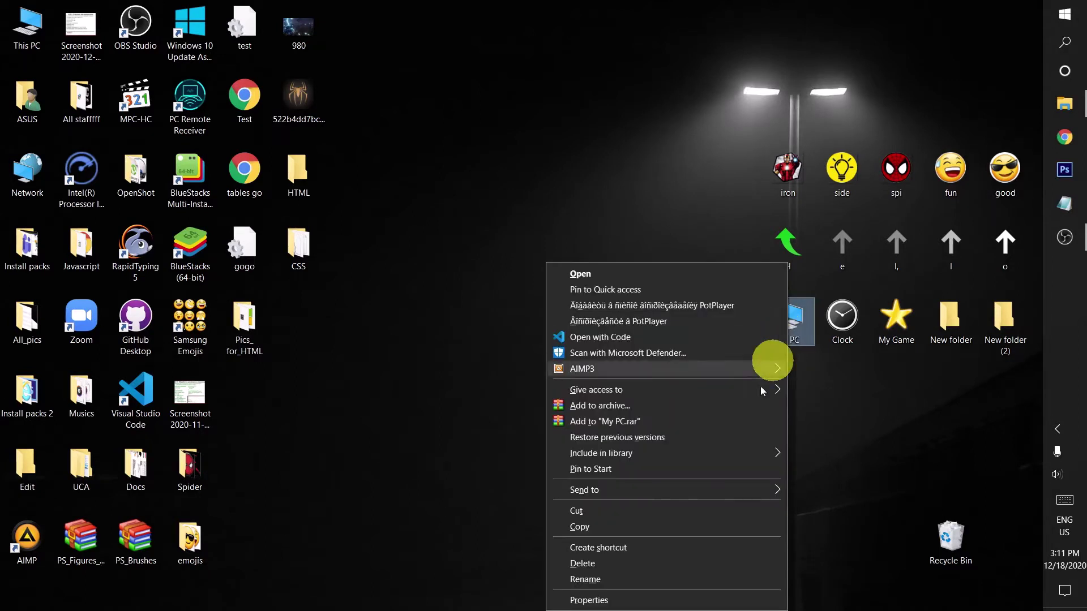
{"action": "left_click", "coordinate": [656, 600]}
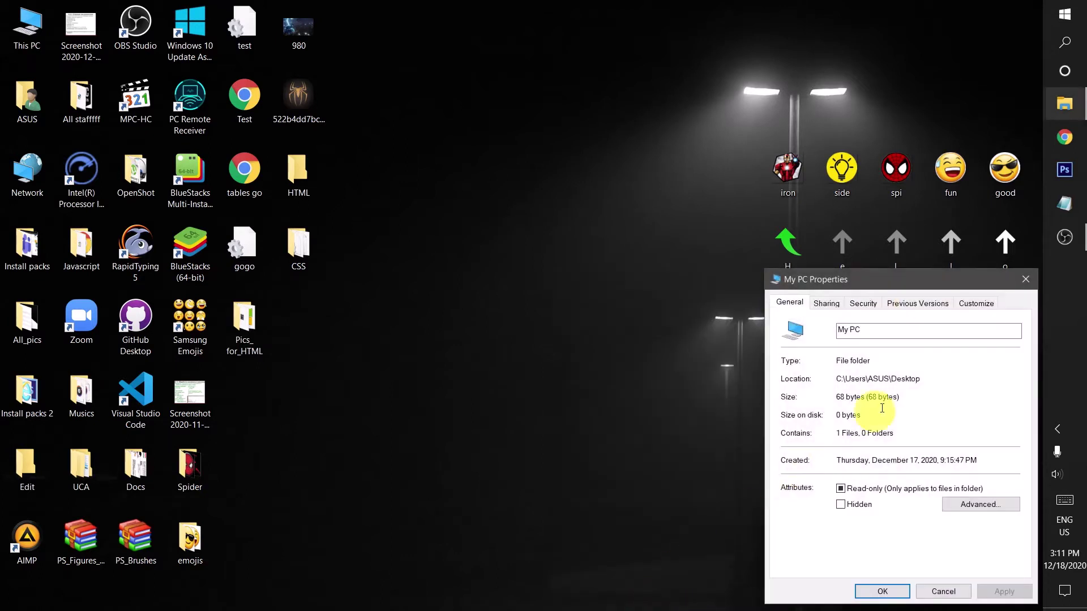
{"action": "left_click", "coordinate": [977, 310]}
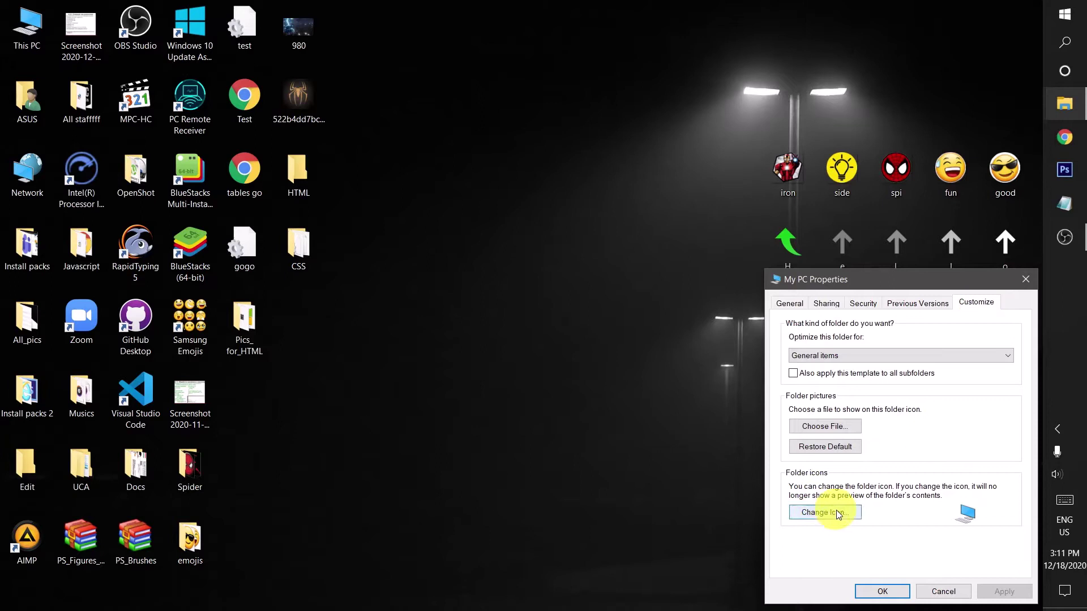
{"action": "left_click", "coordinate": [827, 511]}
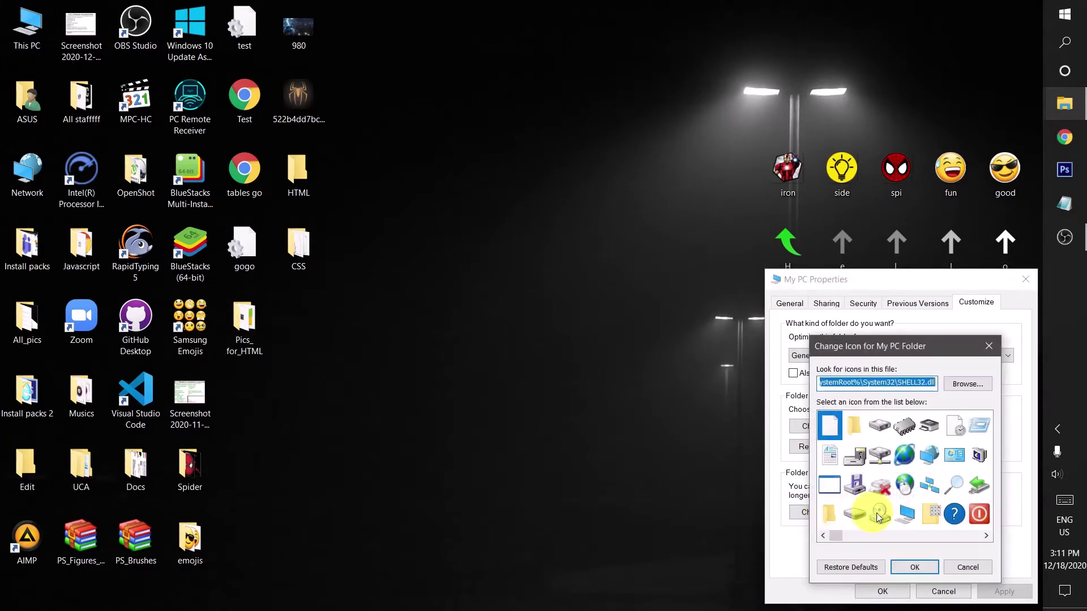
{"action": "mouse_move", "coordinate": [836, 536]}
{"action": "left_mouse_down"}
{"action": "mouse_move", "coordinate": [887, 523]}
{"action": "mouse_move", "coordinate": [831, 529]}
{"action": "left_mouse_up"}
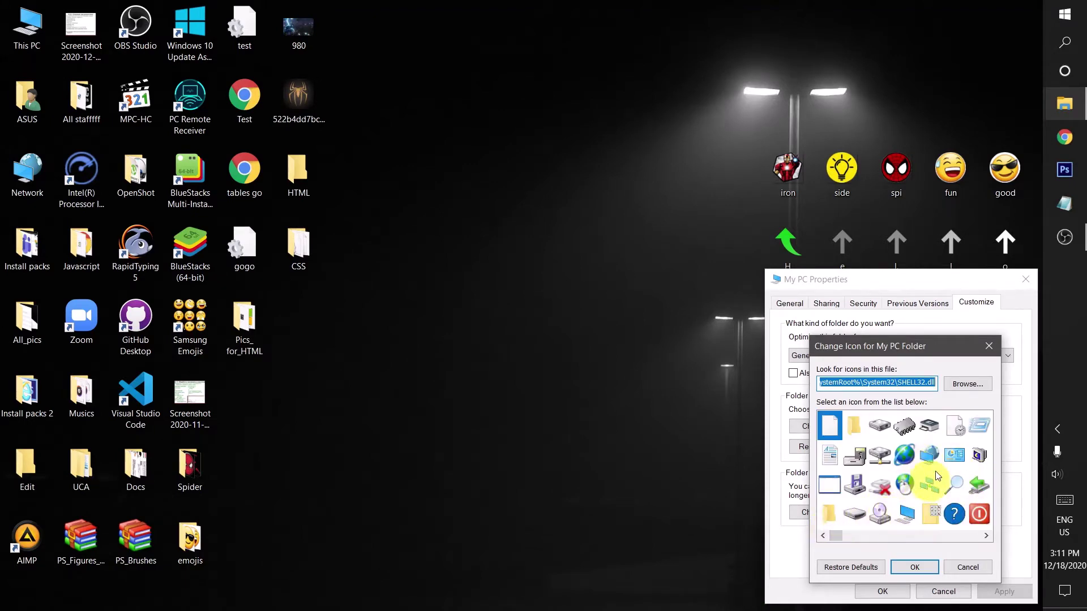
{"action": "left_click", "coordinate": [905, 456]}
{"action": "left_click", "coordinate": [914, 566]}
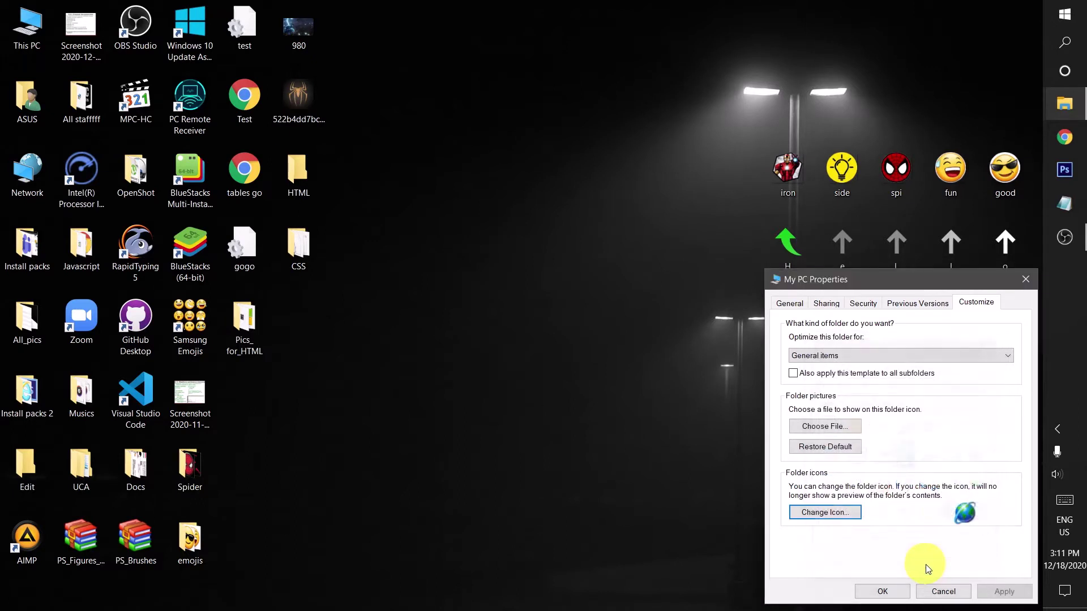
{"action": "left_click", "coordinate": [880, 592]}
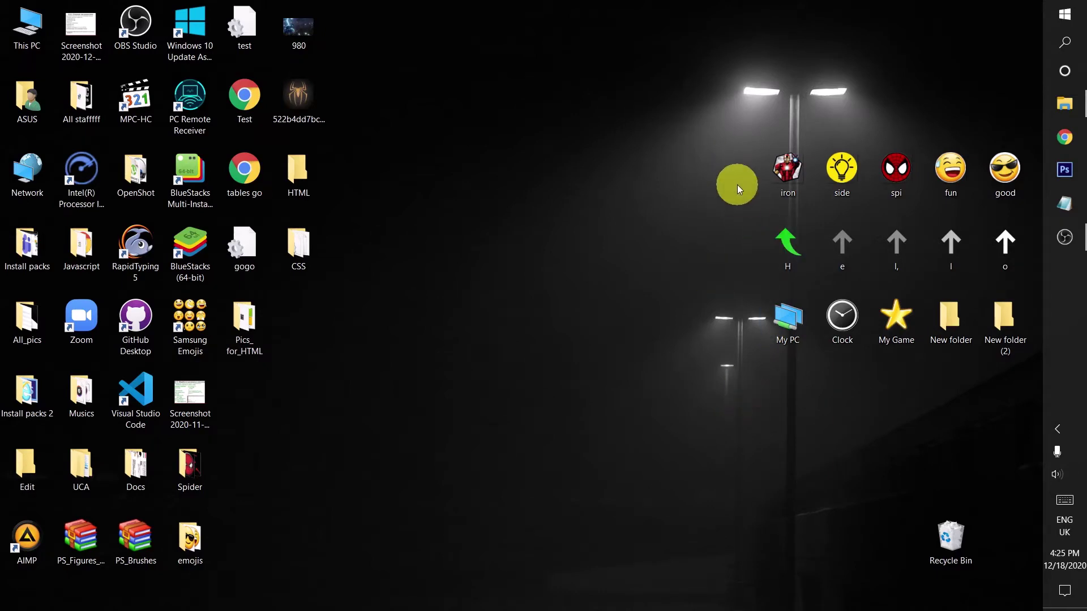
{"action": "left_click_drag", "start_coordinate": [737, 184], "coordinate": [1037, 186]}
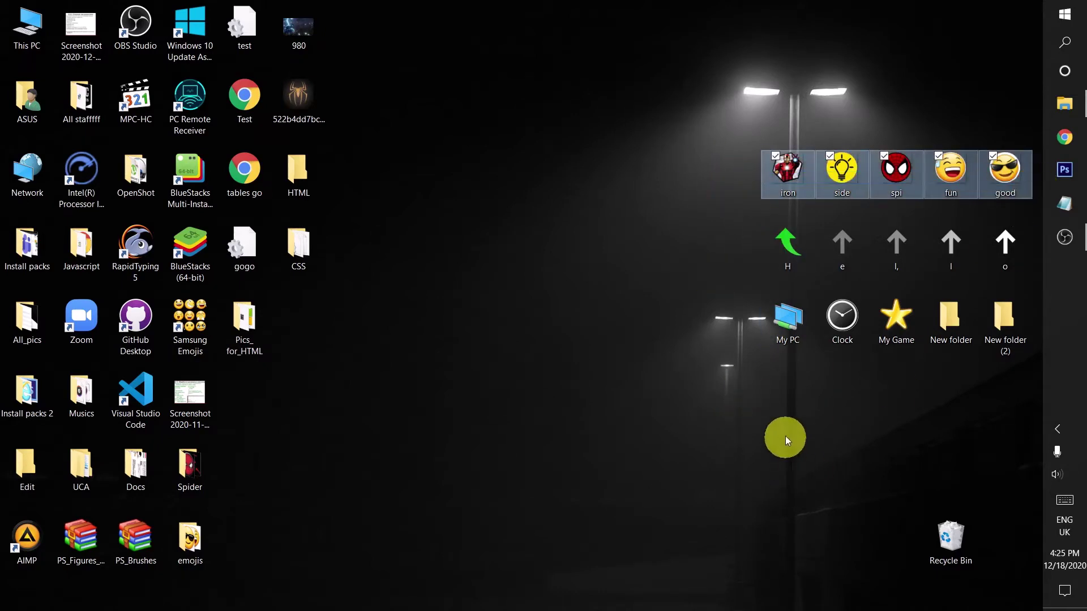
{"action": "left_click_drag", "start_coordinate": [776, 386], "coordinate": [1012, 321]}
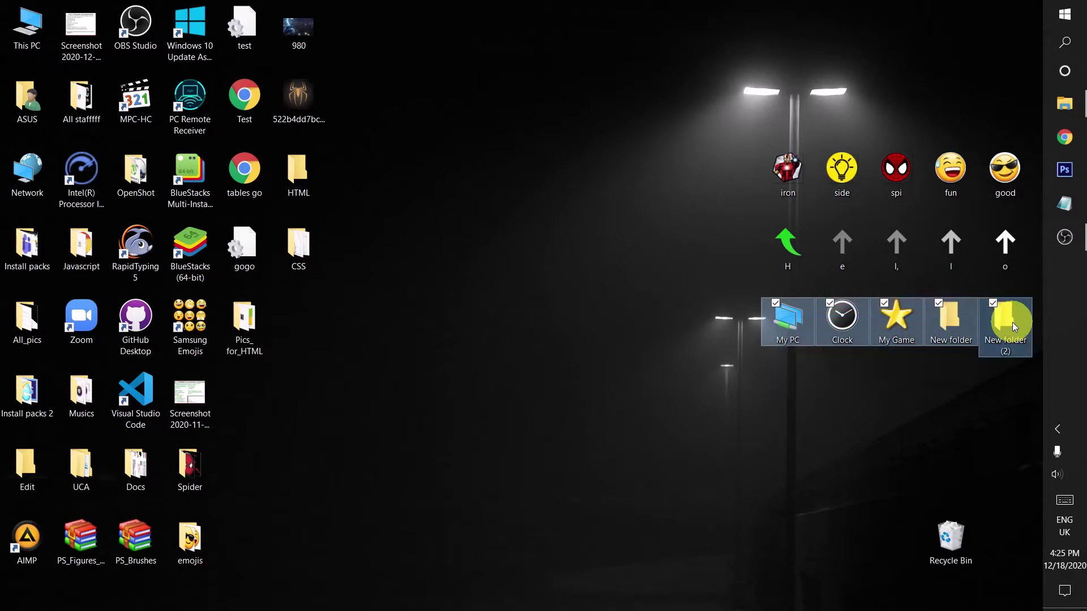
{"action": "left_click", "coordinate": [806, 389]}
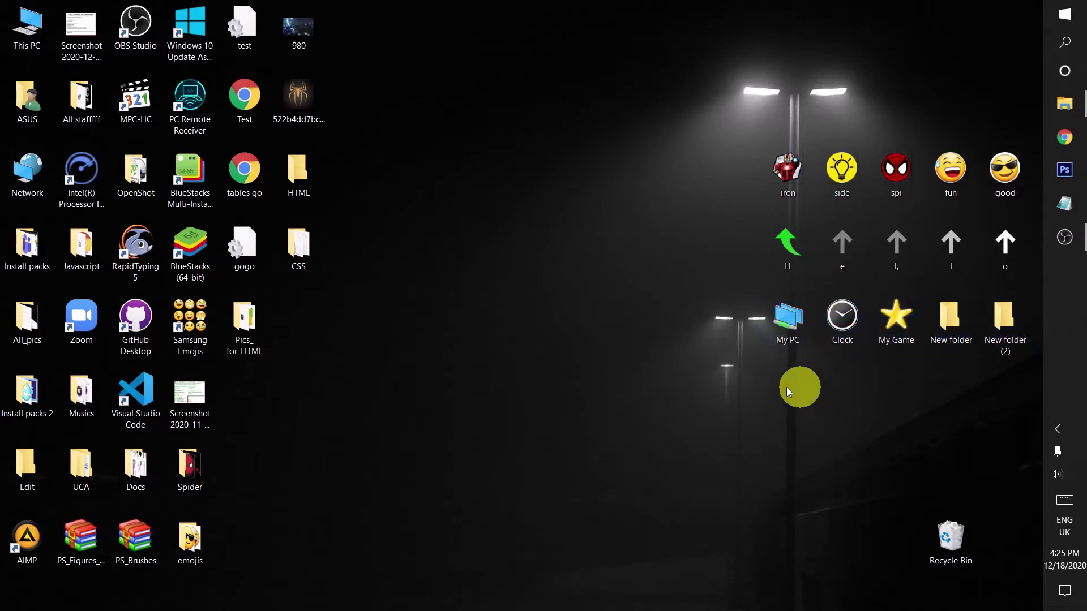
{"action": "left_click_drag", "start_coordinate": [676, 141], "coordinate": [1044, 177]}
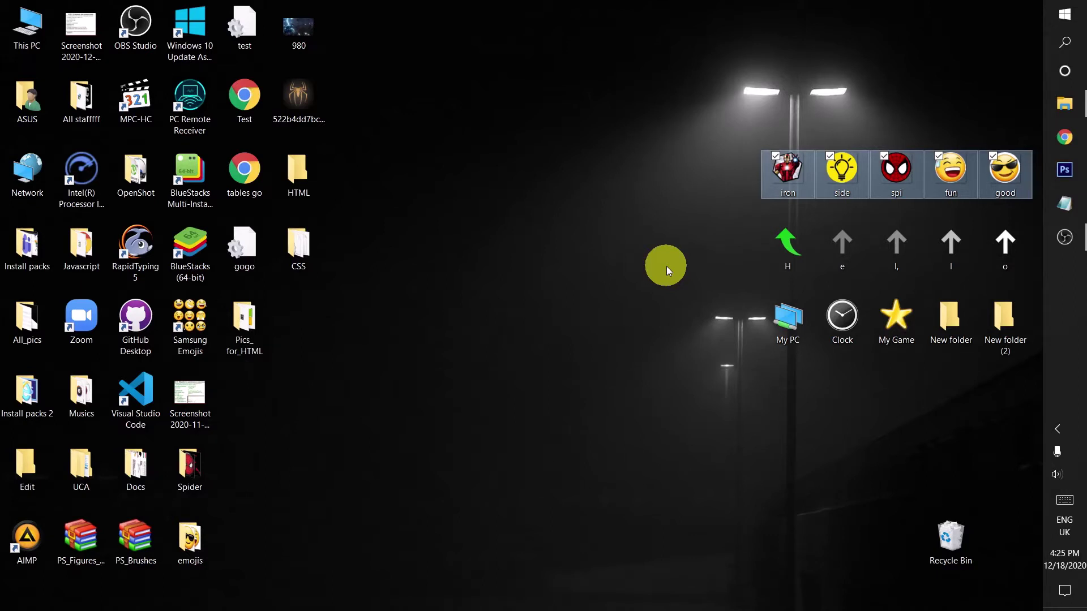
{"action": "left_click", "coordinate": [670, 267]}
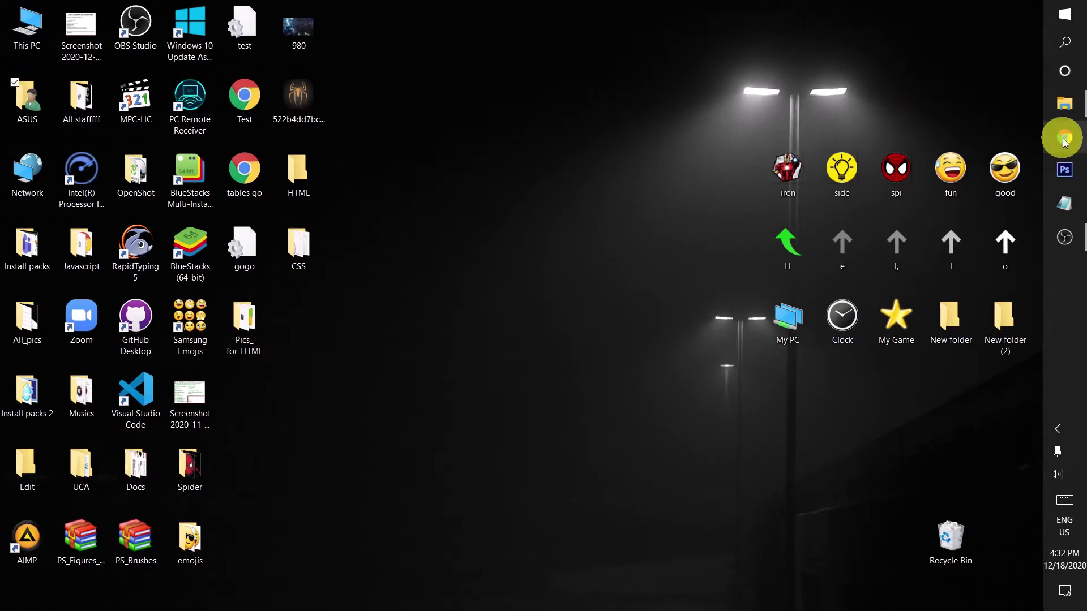
Open a new Chrome window and go to convertio.co.
{"action": "left_click", "coordinate": [1066, 141]}
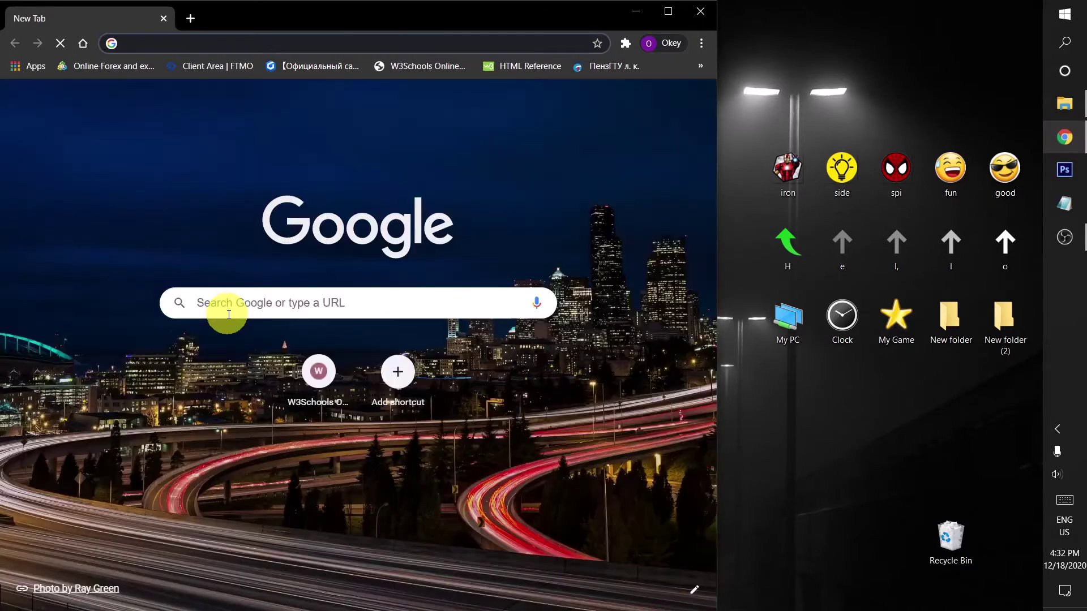
{"action": "left_click", "coordinate": [228, 308]}
{"action": "type", "text": "con"}
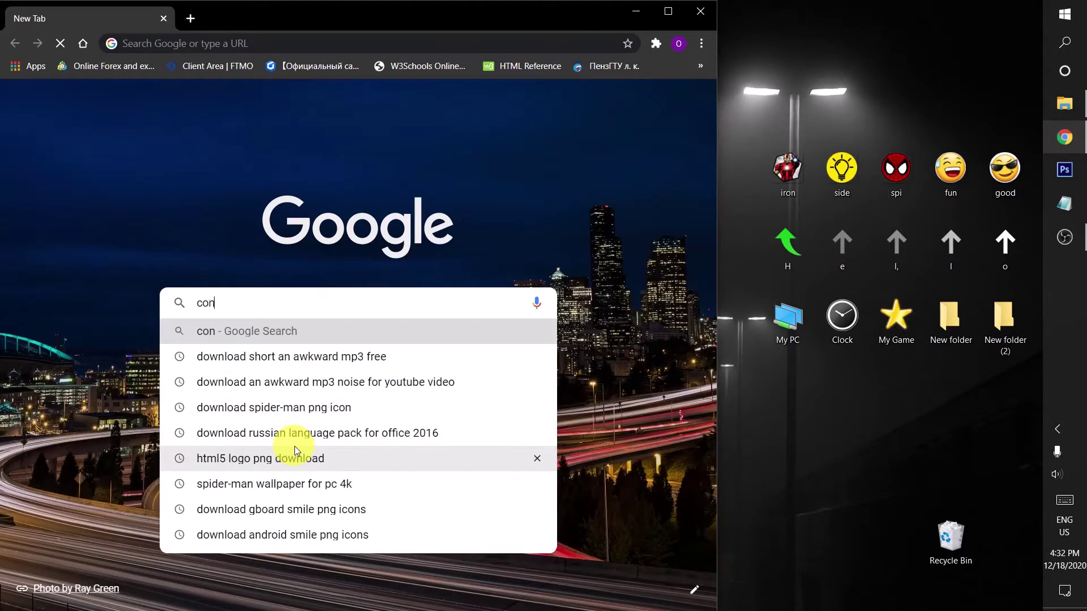
{"action": "type", "text": "vertio.co"}
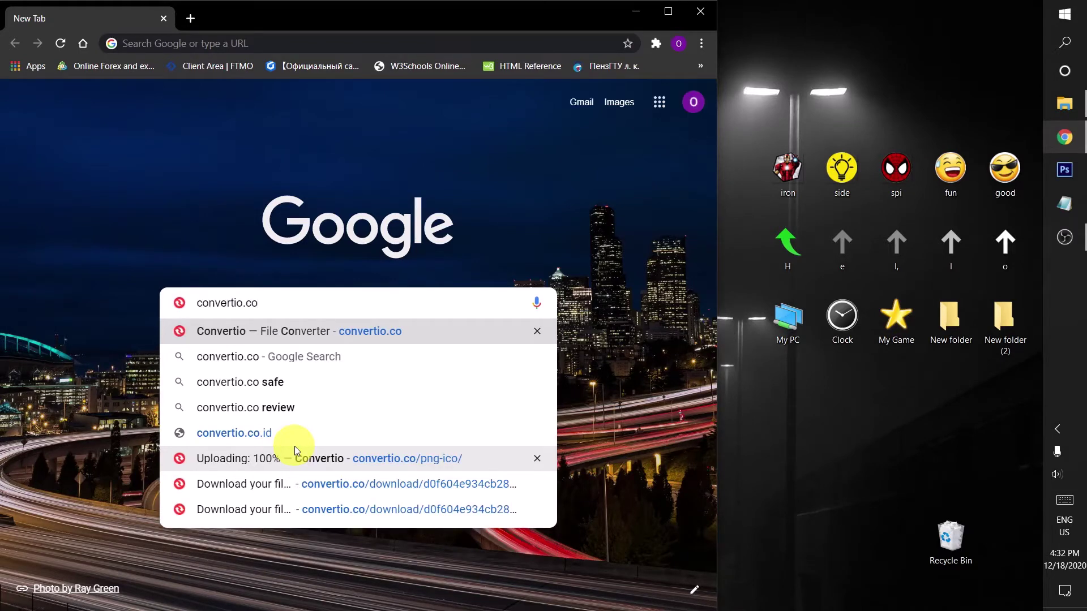
{"action": "key", "text": "Return"}
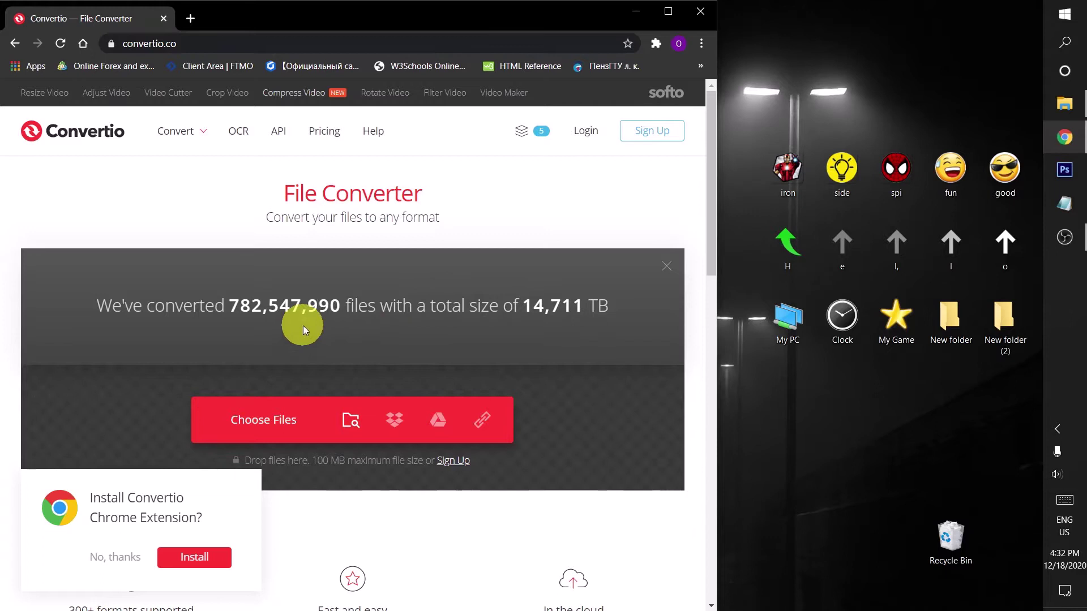
Upload iron.png to Convertio and choose ICO as its output format.
{"action": "left_click", "coordinate": [266, 418]}
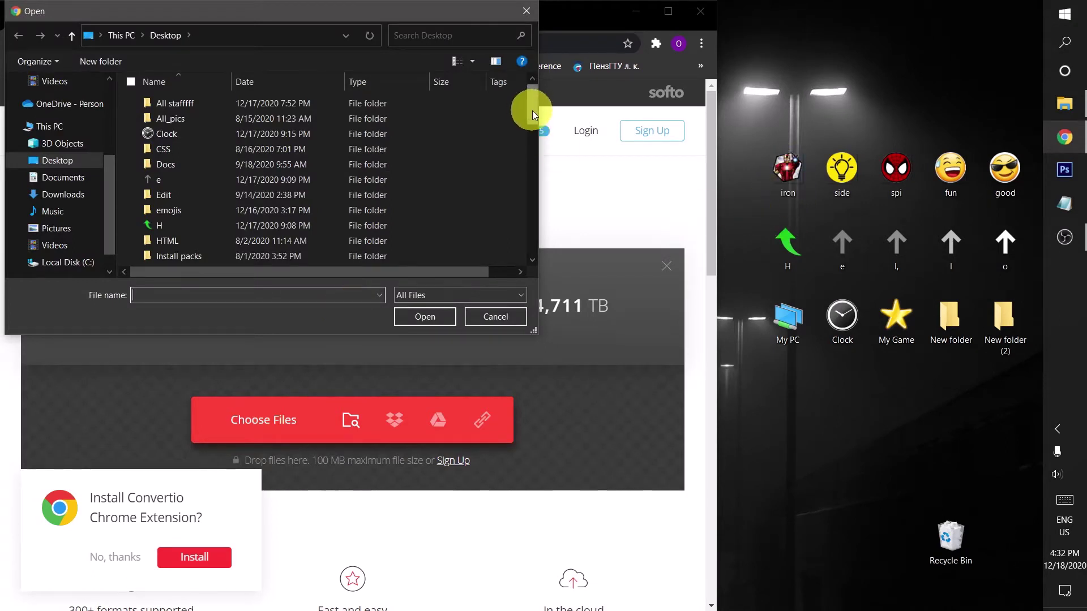
{"action": "left_click_drag", "start_coordinate": [532, 112], "coordinate": [537, 209]}
{"action": "left_click", "coordinate": [314, 155]}
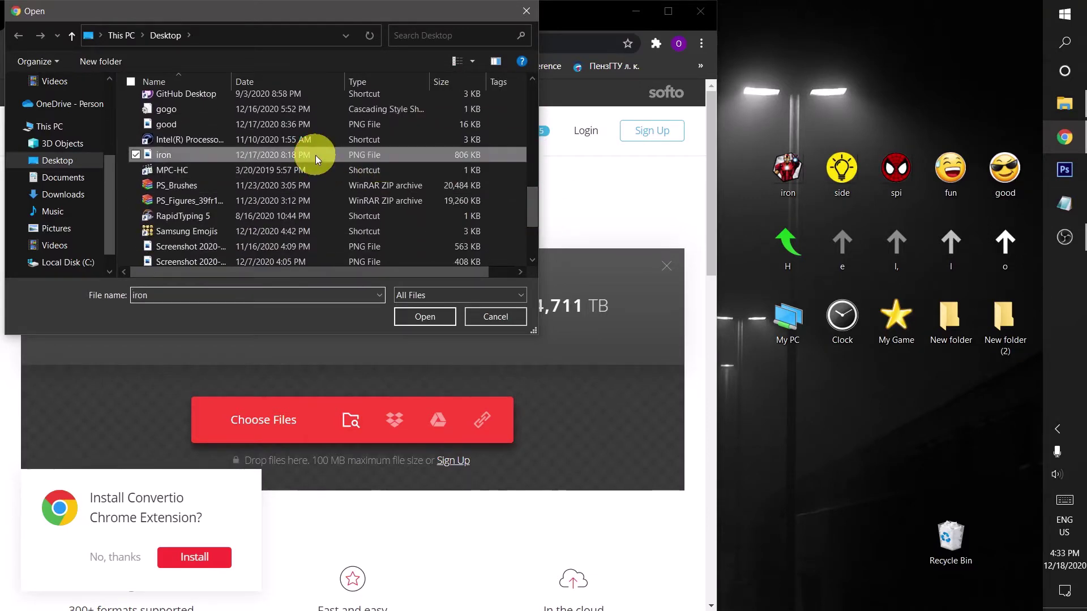
{"action": "left_click", "coordinate": [450, 317]}
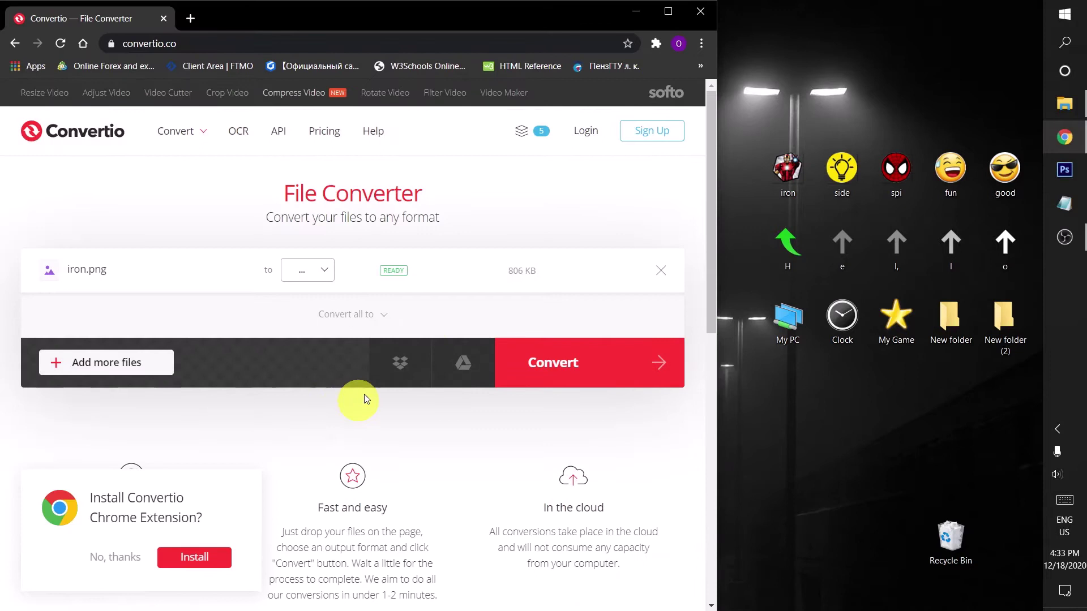
{"action": "left_click", "coordinate": [307, 269]}
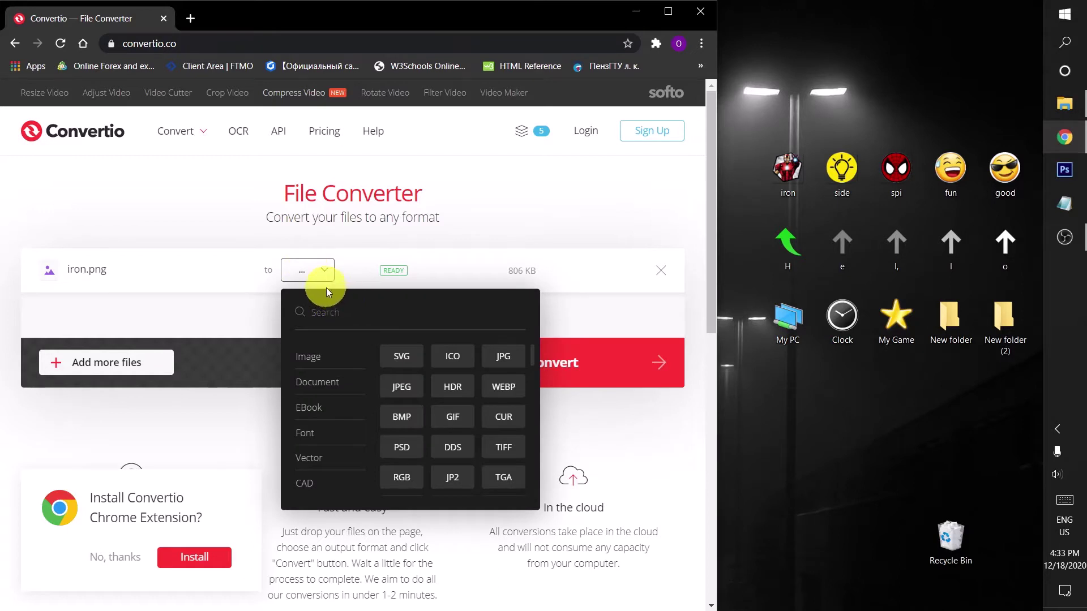
{"action": "left_click", "coordinate": [451, 361]}
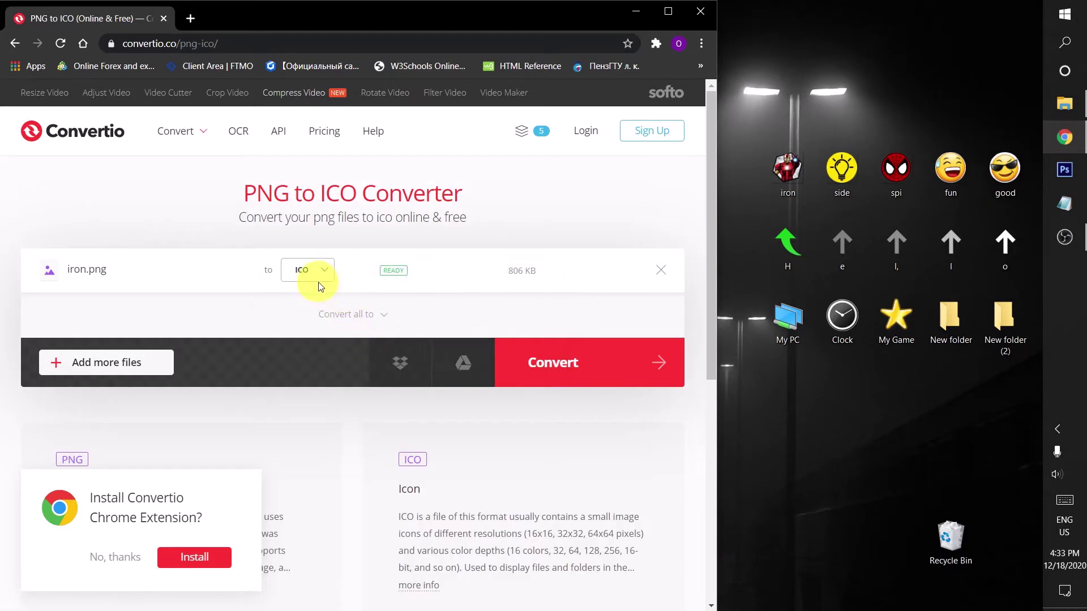
Convert iron.png, download iron_1.ico, and return to the start page with Convert more files.
{"action": "left_click", "coordinate": [574, 374]}
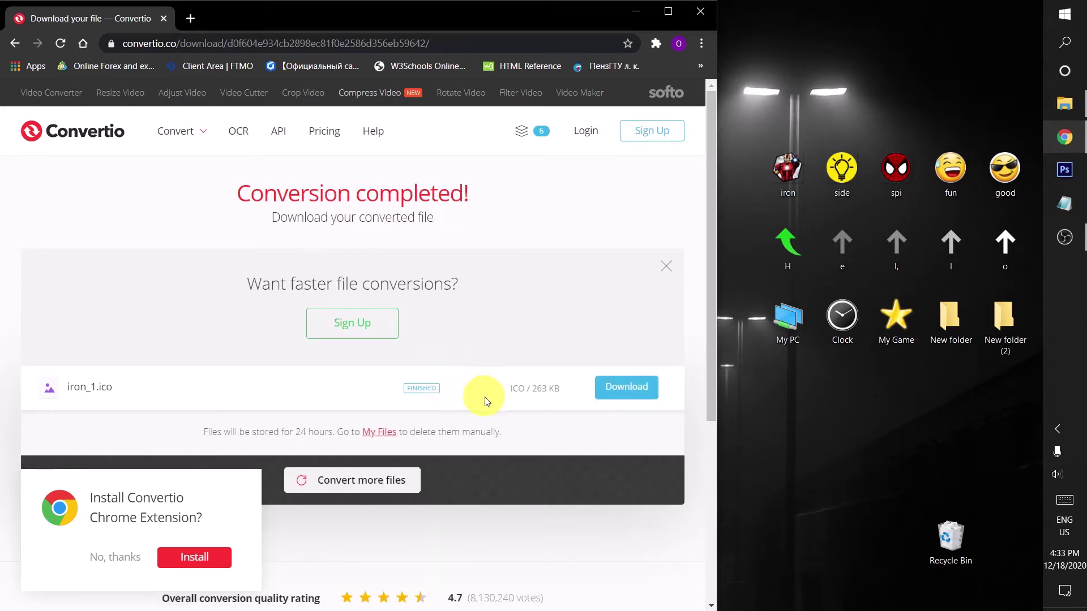
{"action": "left_click", "coordinate": [631, 396]}
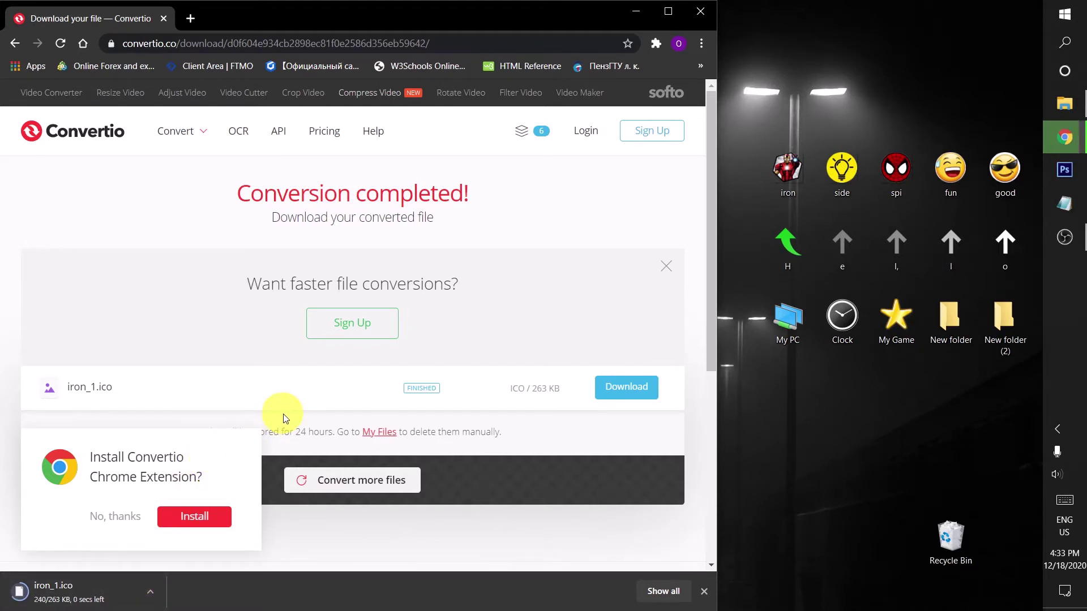
{"action": "left_click", "coordinate": [361, 481]}
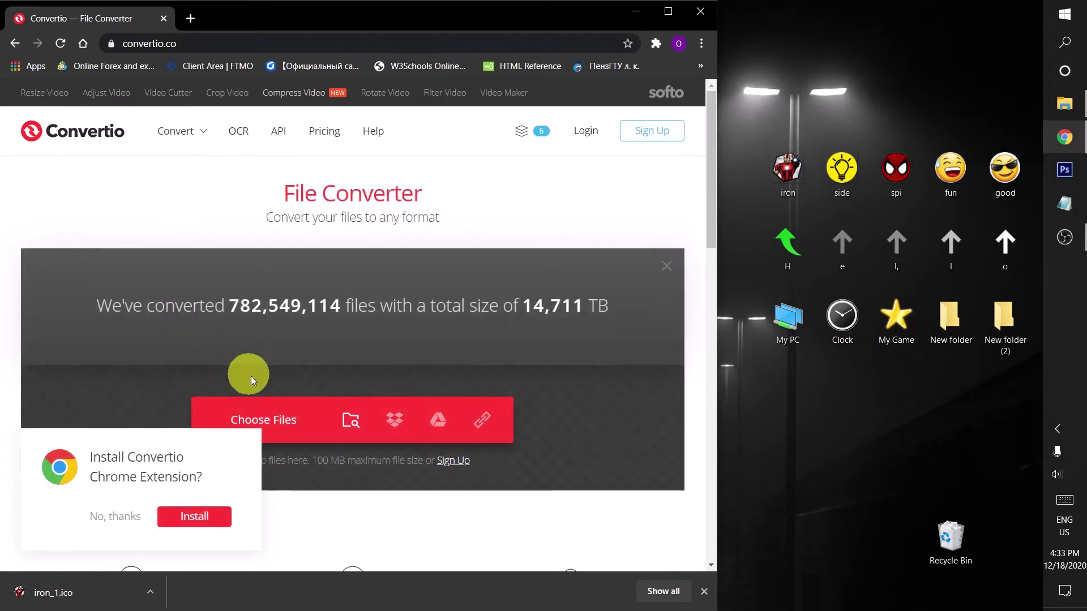
Upload side.png to the Convertio converter.
{"action": "left_click", "coordinate": [277, 420]}
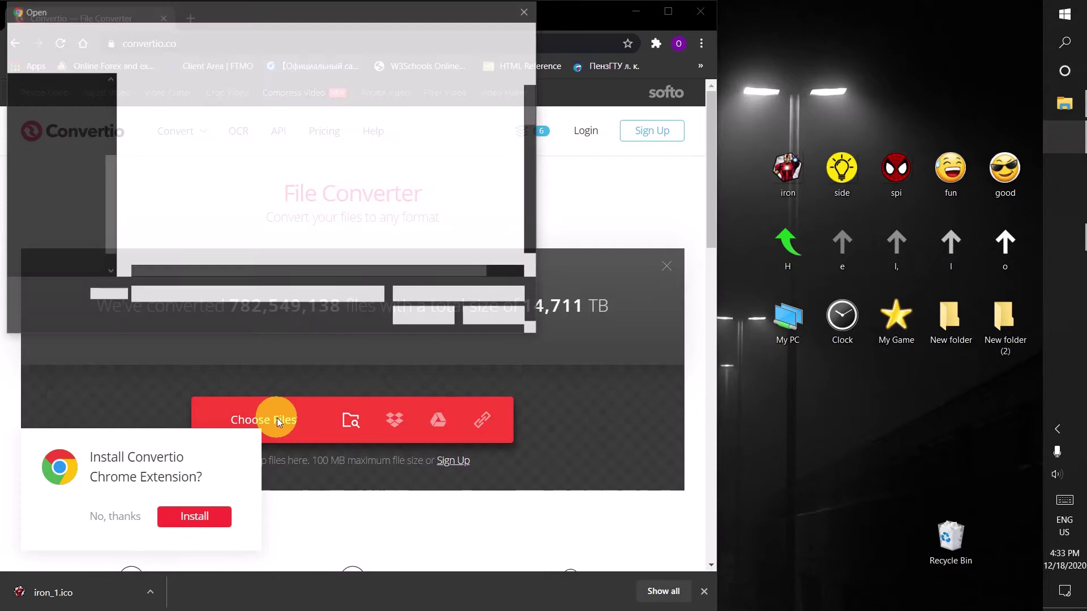
{"action": "left_click_drag", "start_coordinate": [528, 111], "coordinate": [551, 230]}
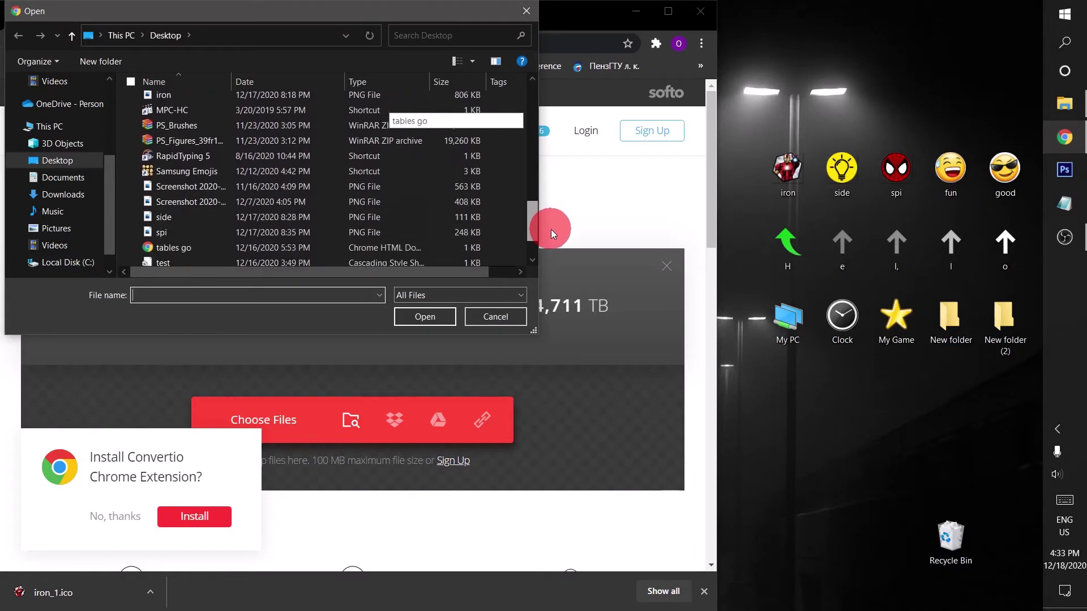
{"action": "left_click", "coordinate": [324, 215]}
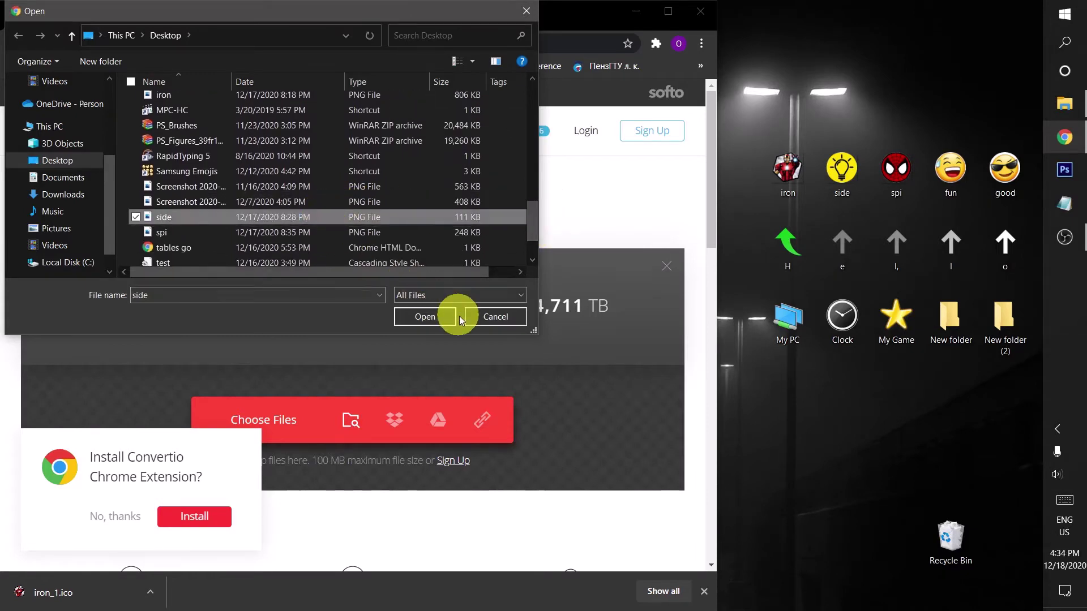
{"action": "left_click", "coordinate": [440, 318]}
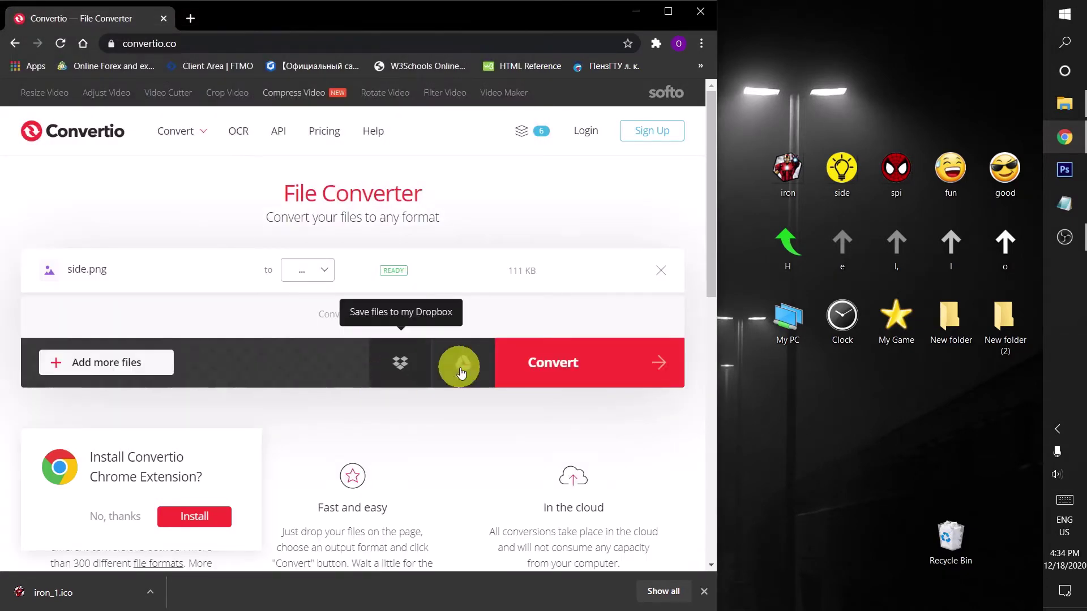
Set ICO as the output, convert side.png and download side_1.ico.
{"action": "left_click", "coordinate": [307, 270]}
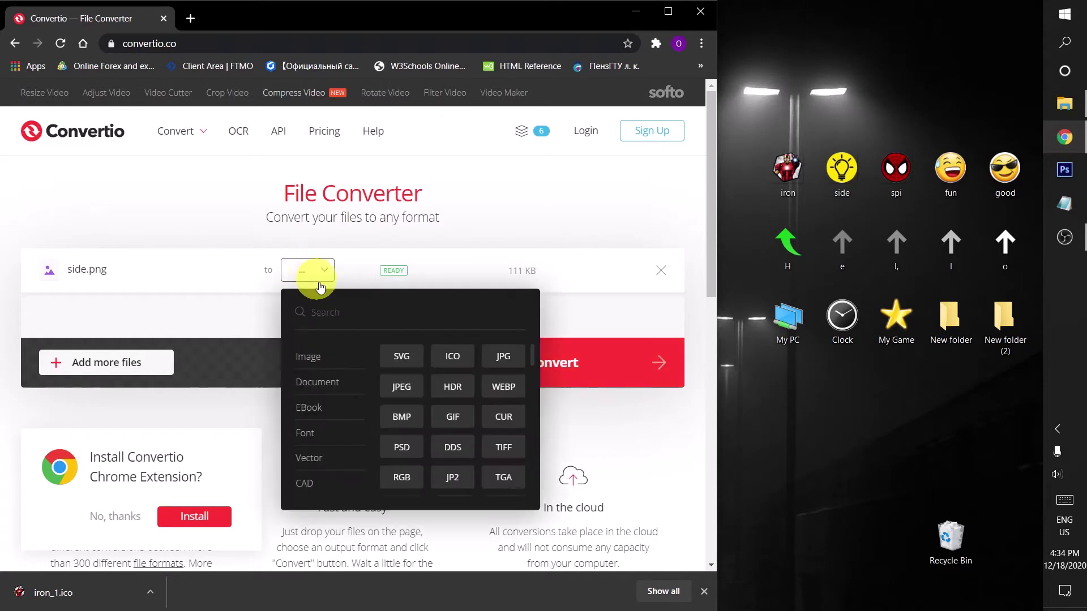
{"action": "left_click", "coordinate": [452, 356]}
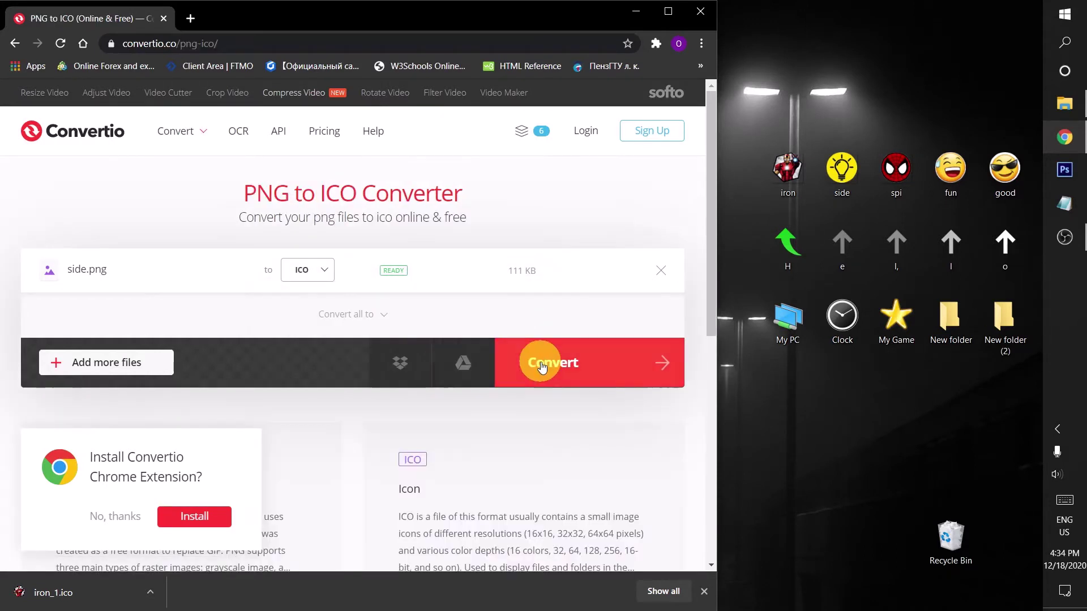
{"action": "left_click", "coordinate": [542, 367]}
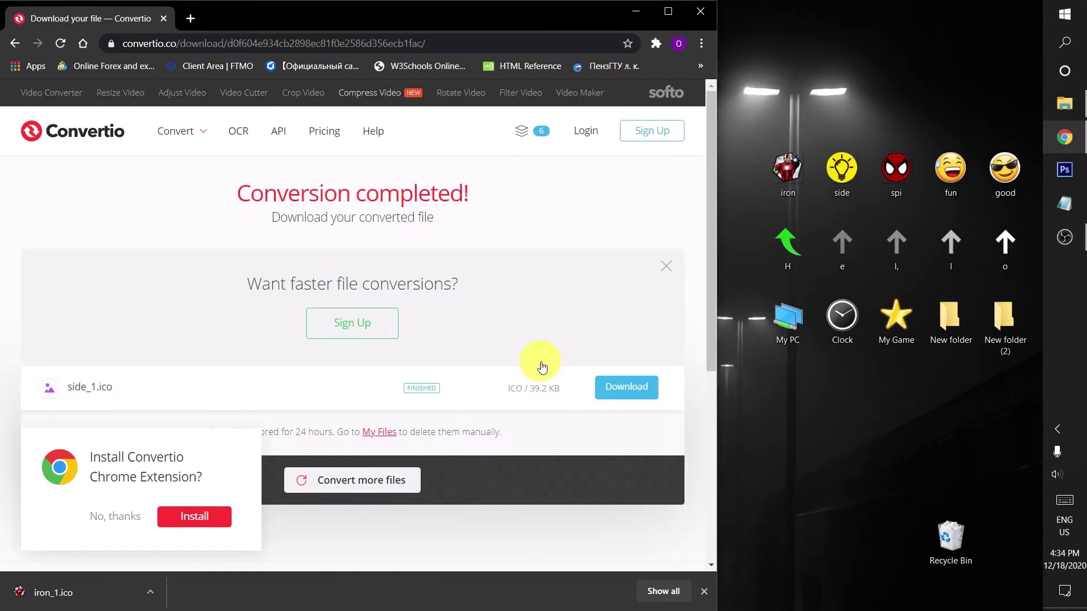
{"action": "left_click", "coordinate": [607, 391]}
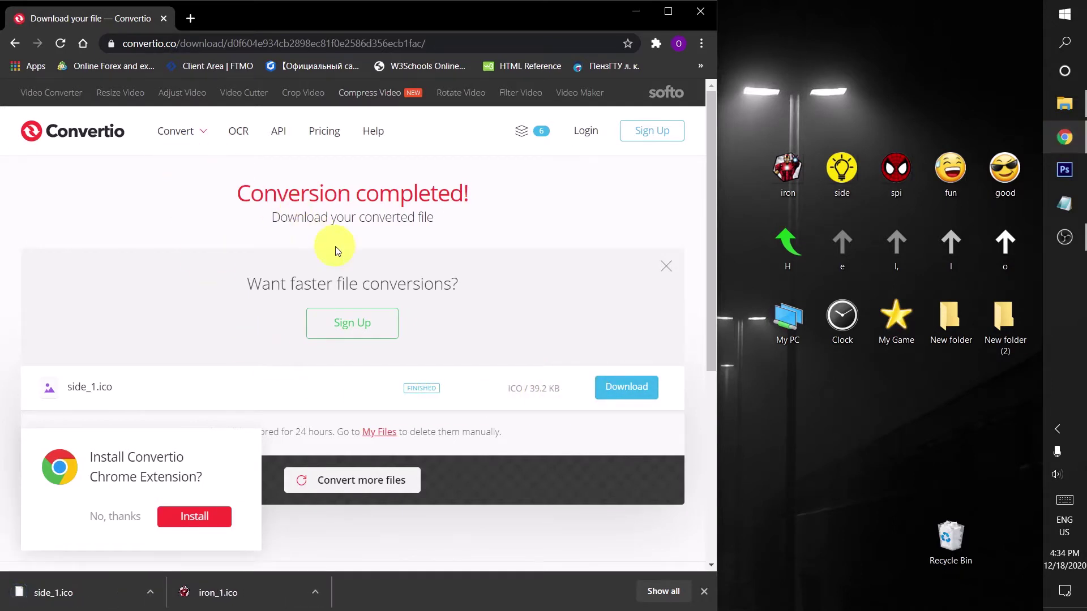
Start a new conversion and upload spi.png to Convertio.
{"action": "left_click", "coordinate": [365, 484]}
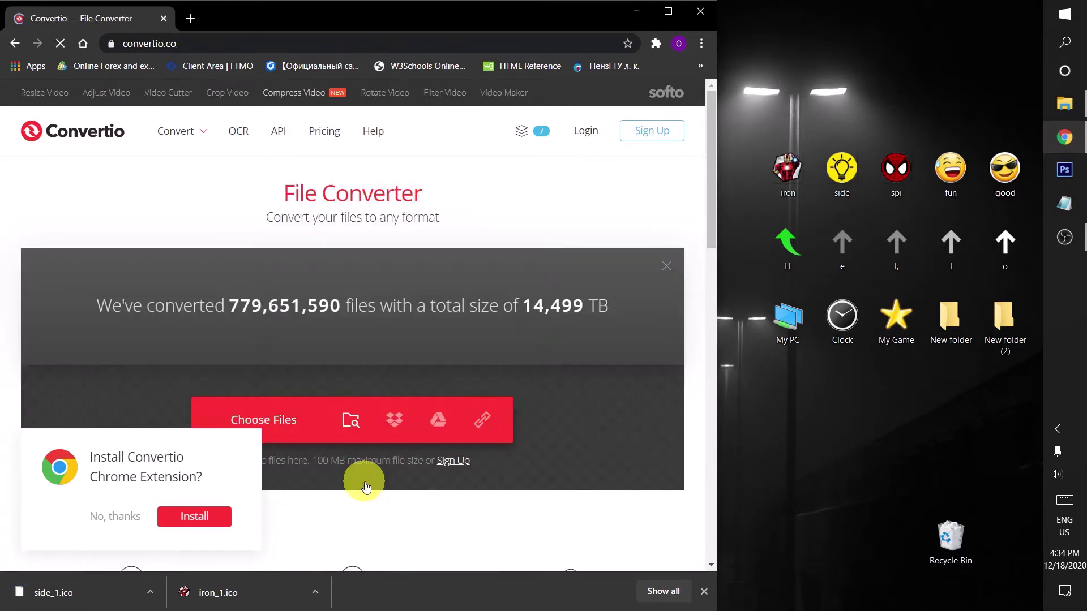
{"action": "left_click", "coordinate": [273, 419]}
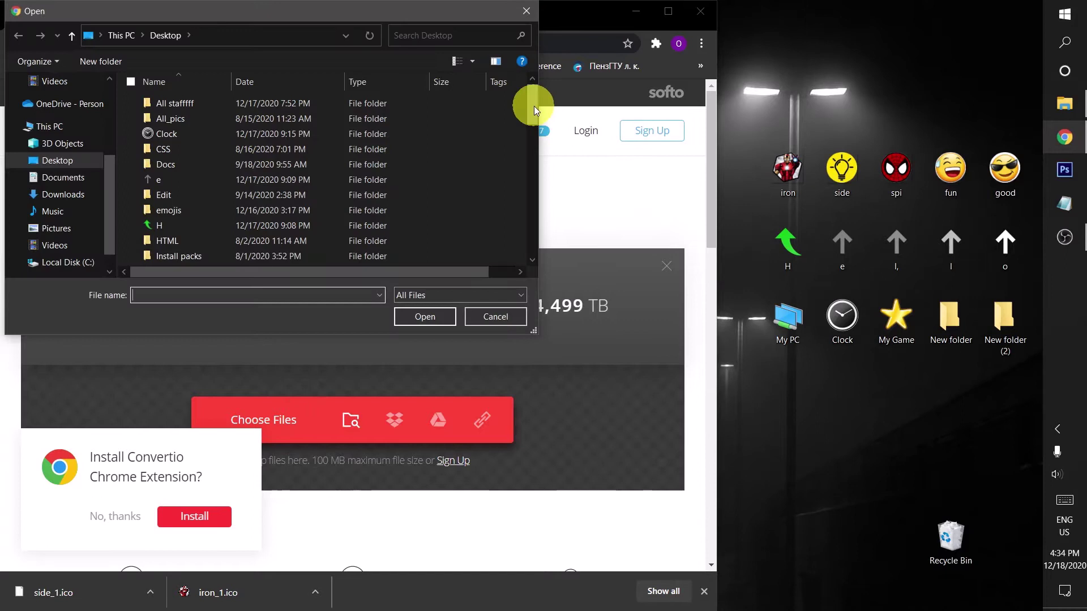
{"action": "left_click_drag", "start_coordinate": [535, 108], "coordinate": [554, 225]}
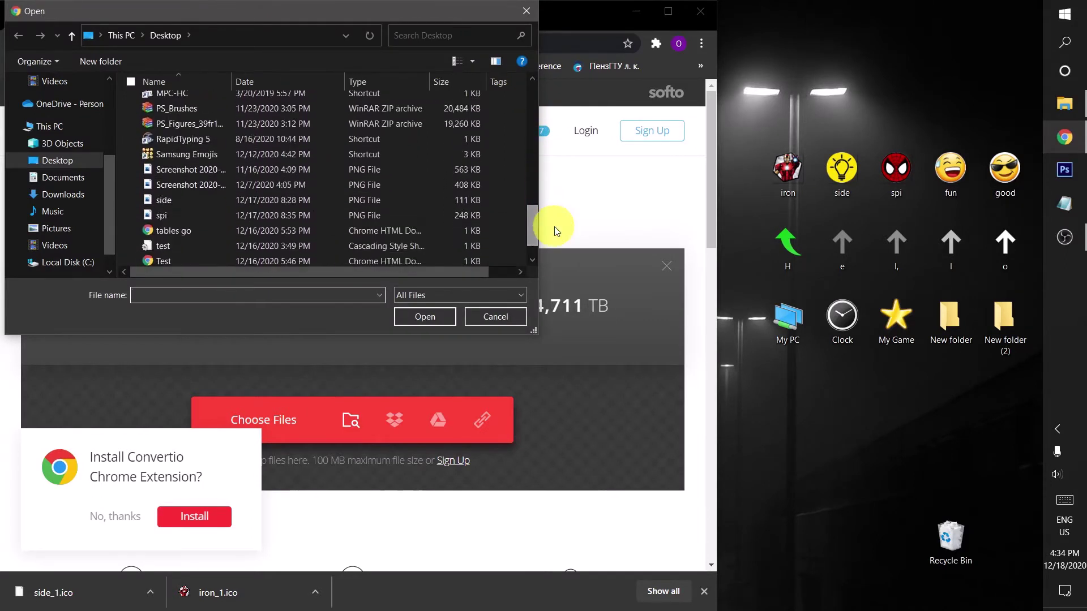
{"action": "left_click", "coordinate": [277, 215]}
{"action": "left_click", "coordinate": [433, 317]}
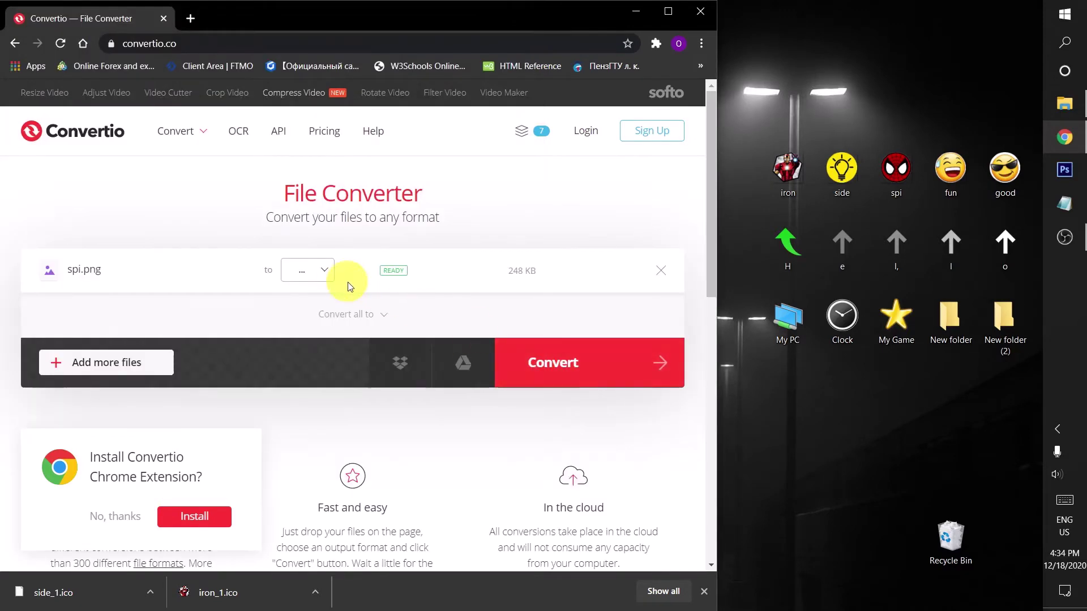
Set ICO as the output, convert spi.png and download spi_1.ico.
{"action": "left_click", "coordinate": [330, 274]}
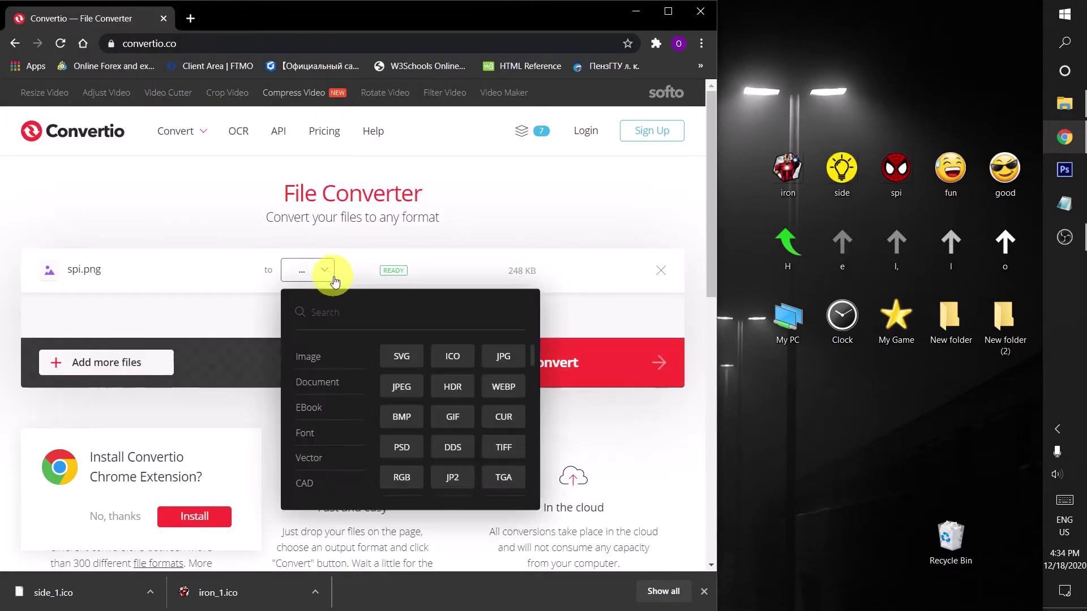
{"action": "left_click", "coordinate": [453, 355]}
{"action": "left_click", "coordinate": [553, 365]}
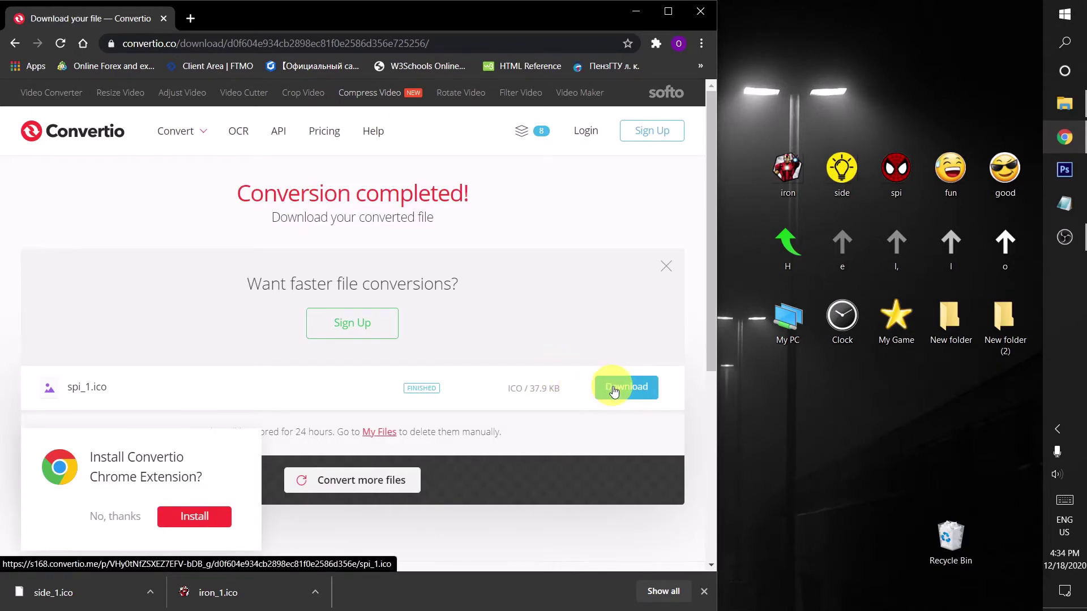
{"action": "left_click", "coordinate": [614, 392]}
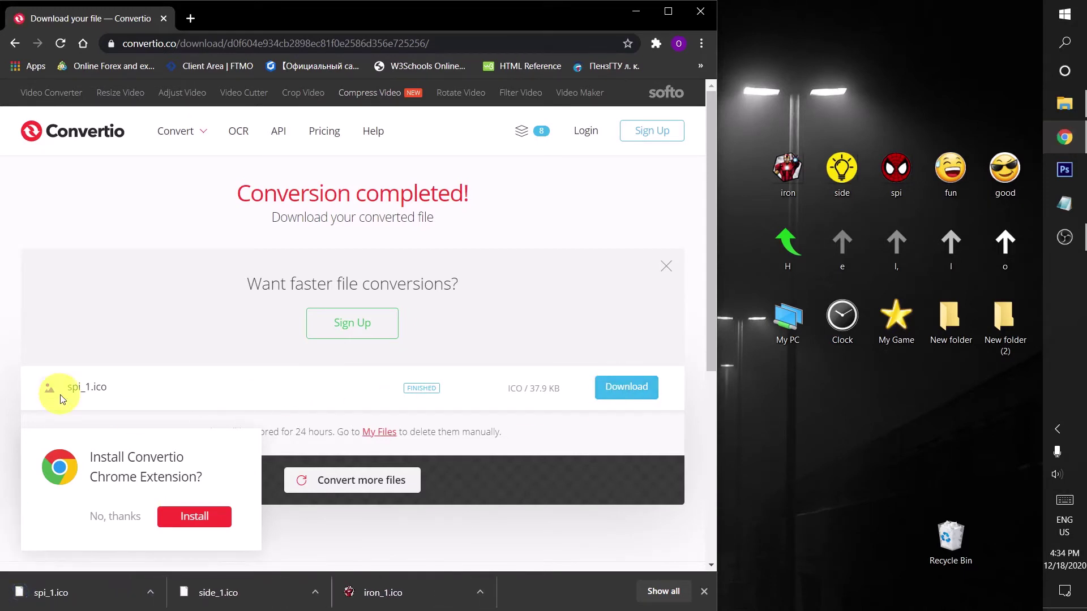
Start another conversion and upload fun.png to Convertio.
{"action": "left_click", "coordinate": [357, 492]}
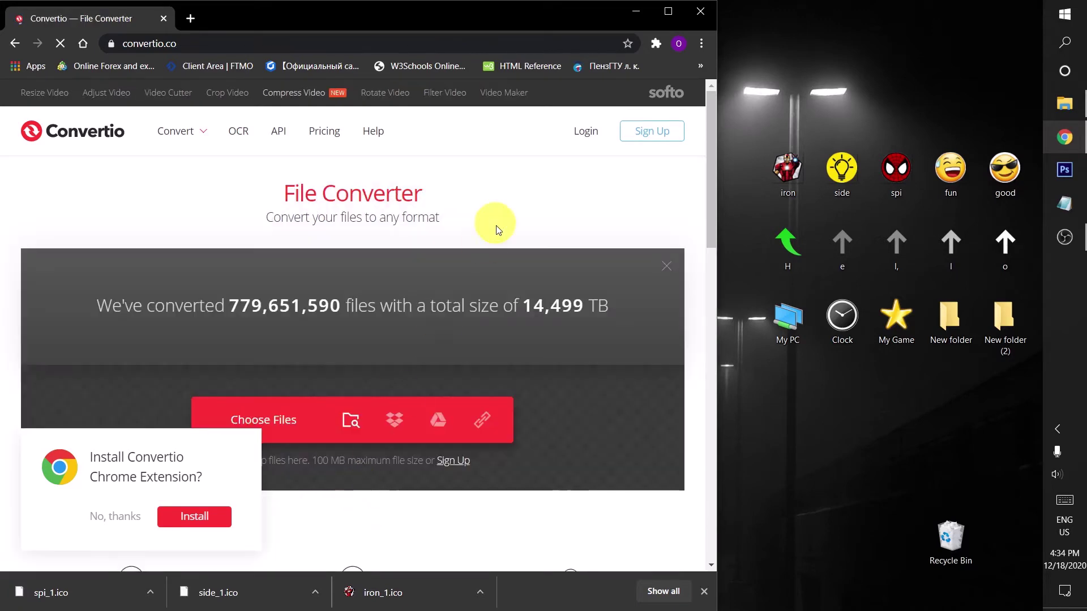
{"action": "left_click", "coordinate": [290, 417]}
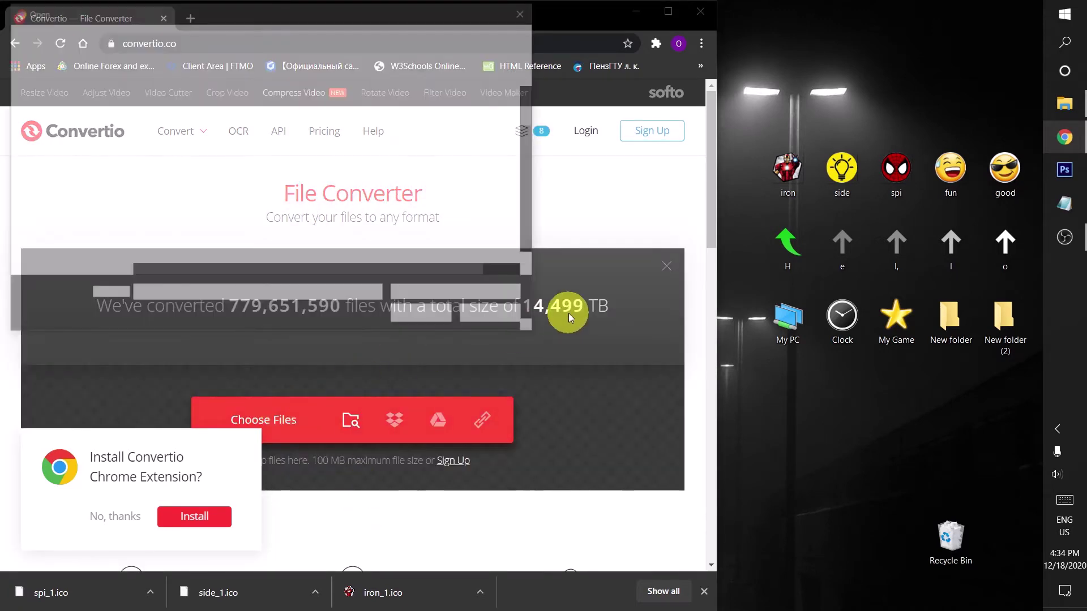
{"action": "left_click_drag", "start_coordinate": [532, 108], "coordinate": [545, 183]}
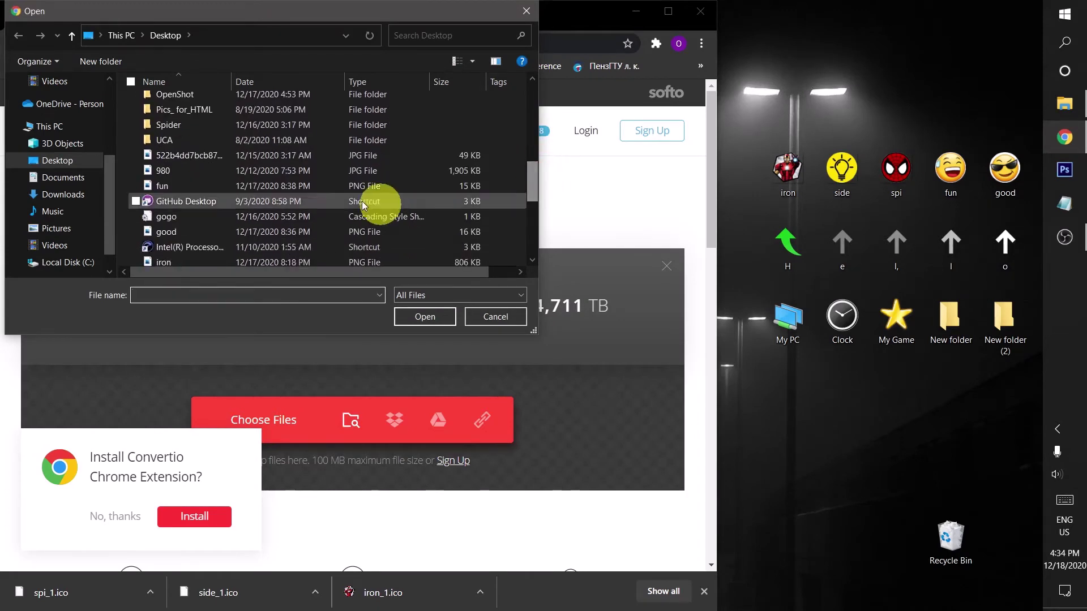
{"action": "left_click", "coordinate": [287, 186]}
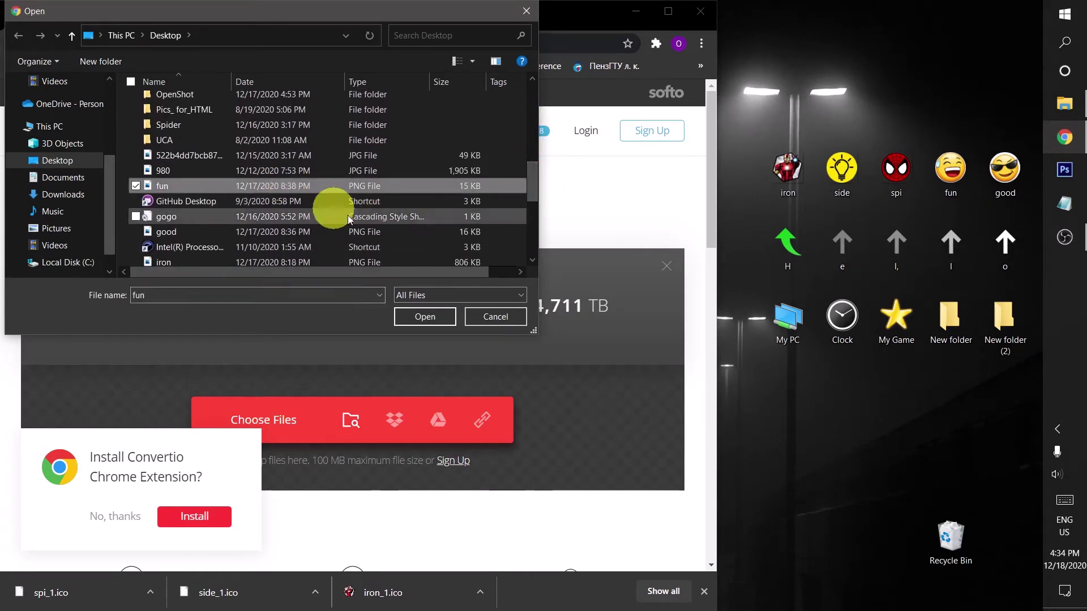
{"action": "left_click", "coordinate": [427, 318]}
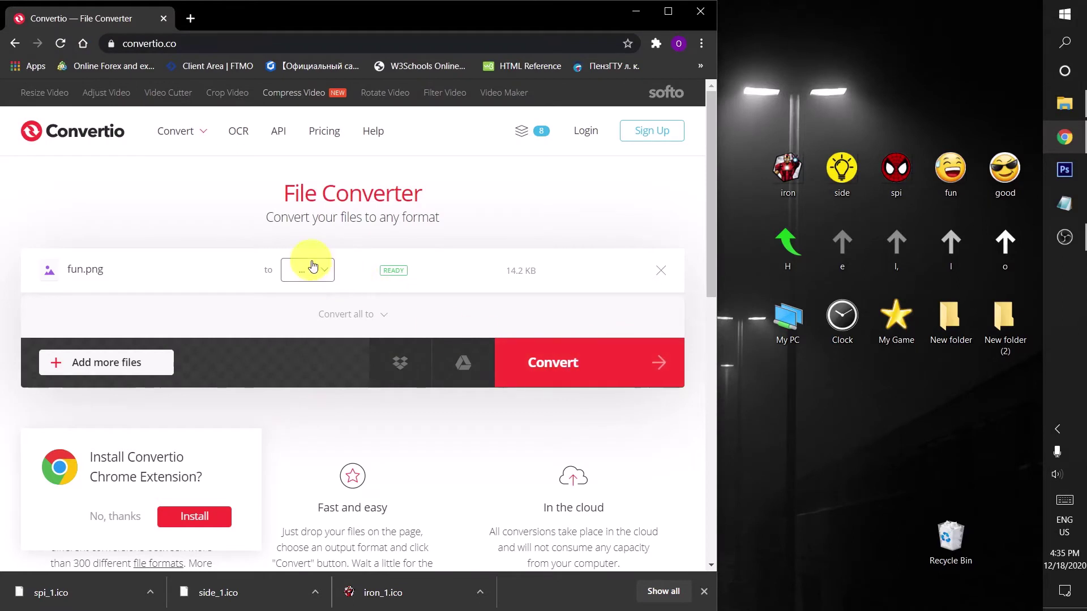
Set ICO as the output, convert fun.png and download fun_1.ico.
{"action": "left_click", "coordinate": [314, 267]}
{"action": "left_click", "coordinate": [451, 356]}
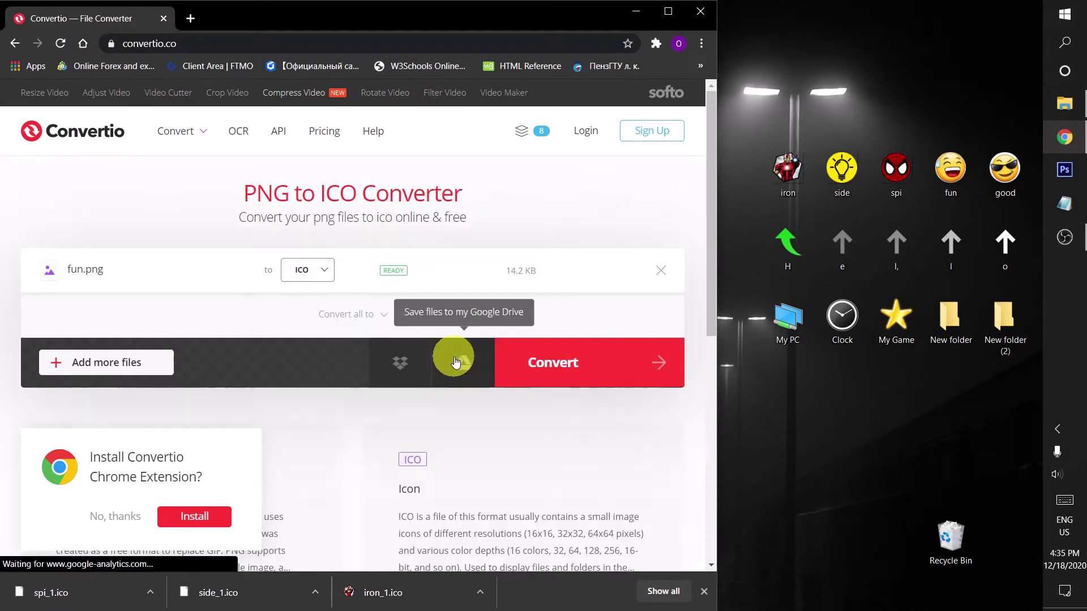
{"action": "left_click", "coordinate": [547, 369]}
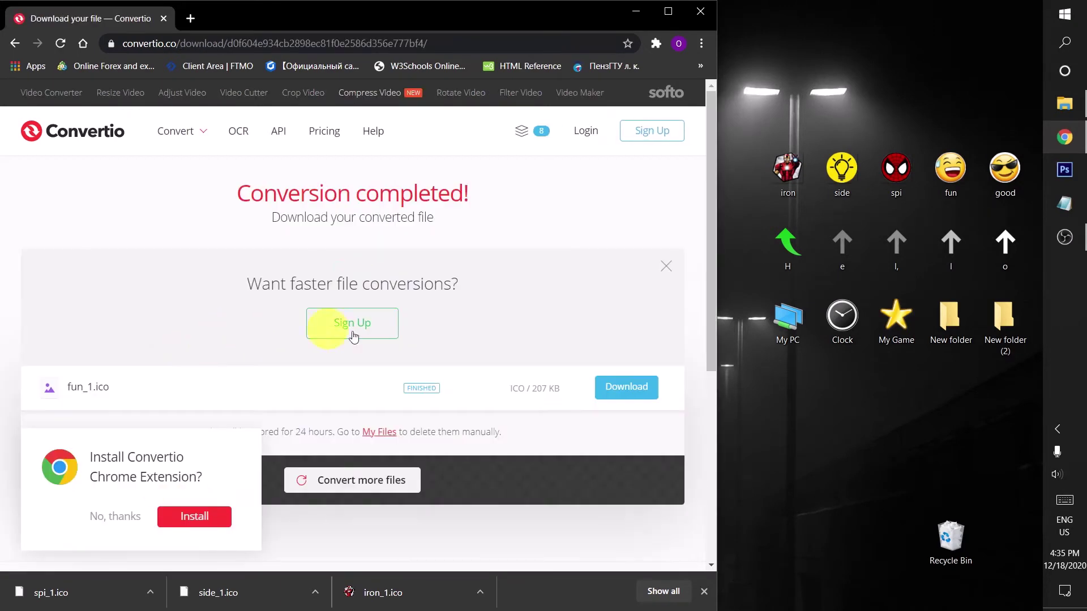
{"action": "left_click", "coordinate": [614, 396]}
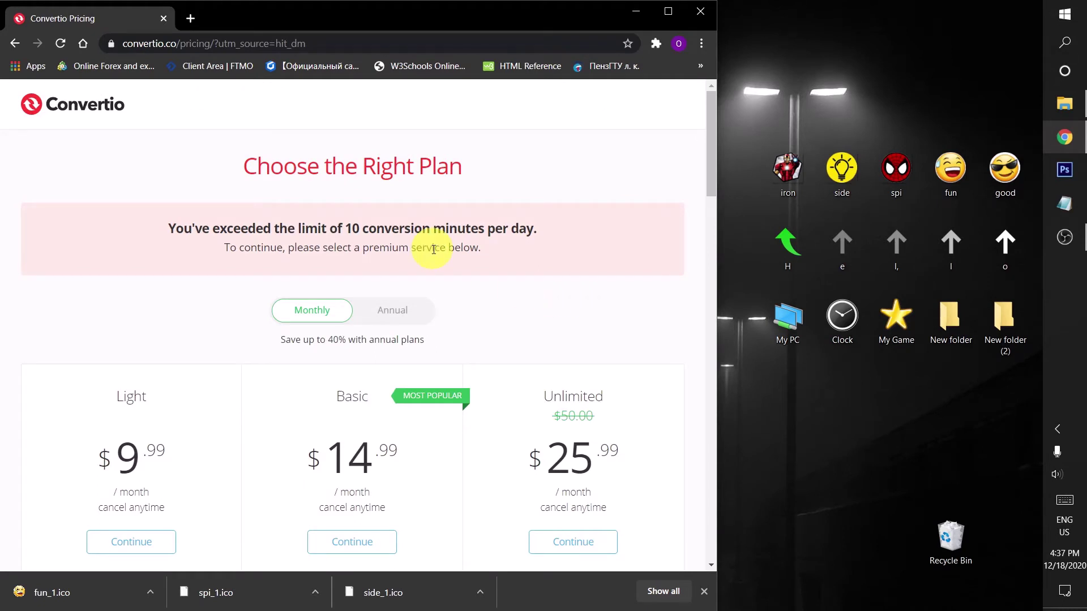
{"action": "left_click_drag", "start_coordinate": [296, 230], "coordinate": [548, 243]}
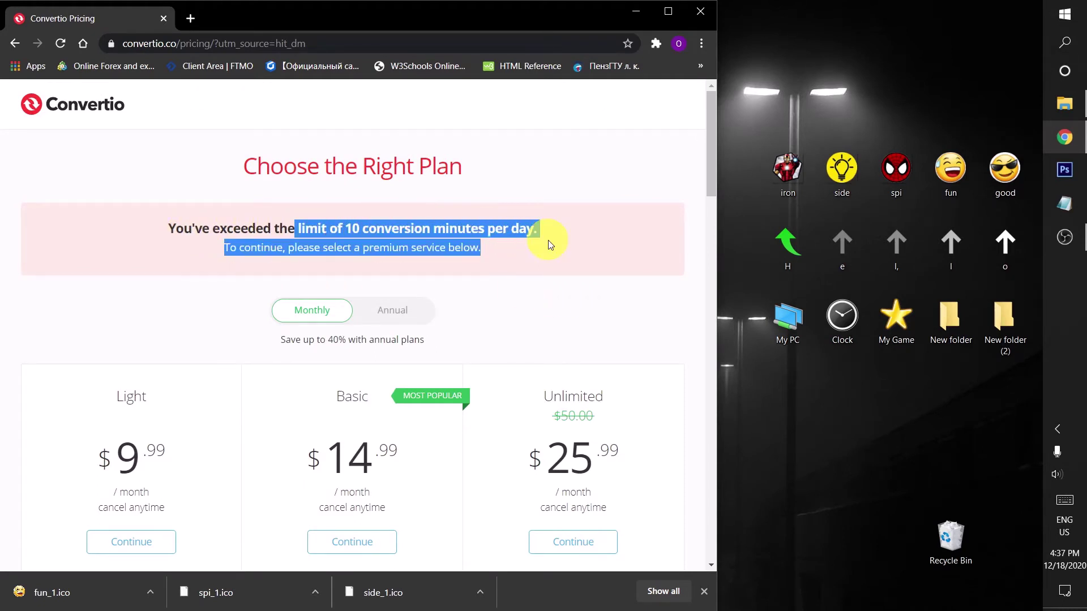
{"action": "left_click", "coordinate": [505, 252]}
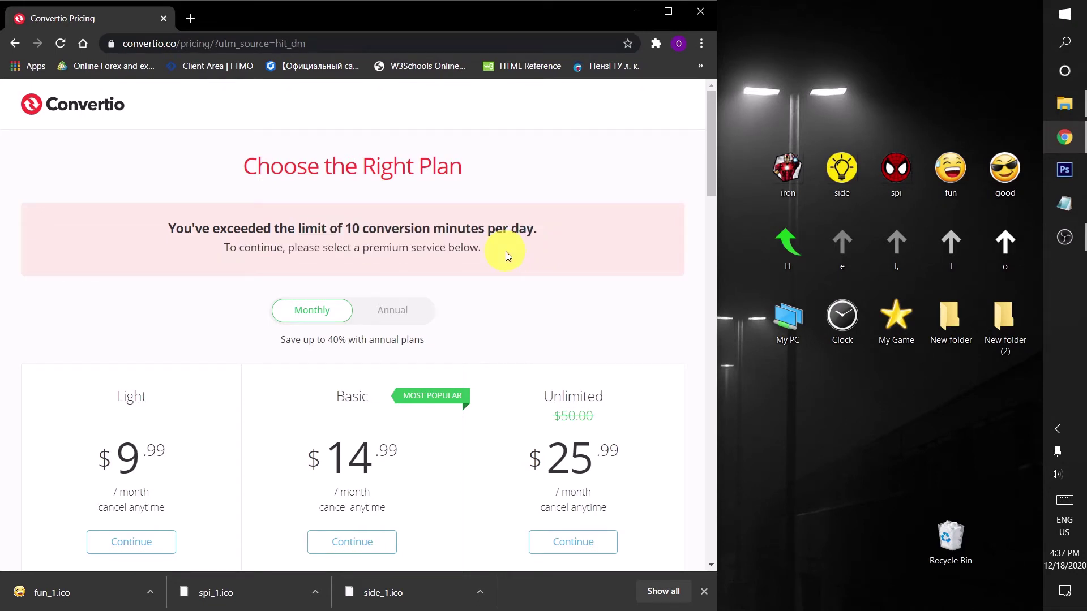
{"action": "scroll", "coordinate": [505, 251], "scroll_direction": "down", "scroll_amount": 1}
{"action": "scroll", "coordinate": [505, 251], "scroll_direction": "up", "scroll_amount": 1}
{"action": "left_click", "coordinate": [48, 604]}
Open Chrome's Downloads list from the menu and show fun_1.ico in its folder.
{"action": "left_click", "coordinate": [703, 44]}
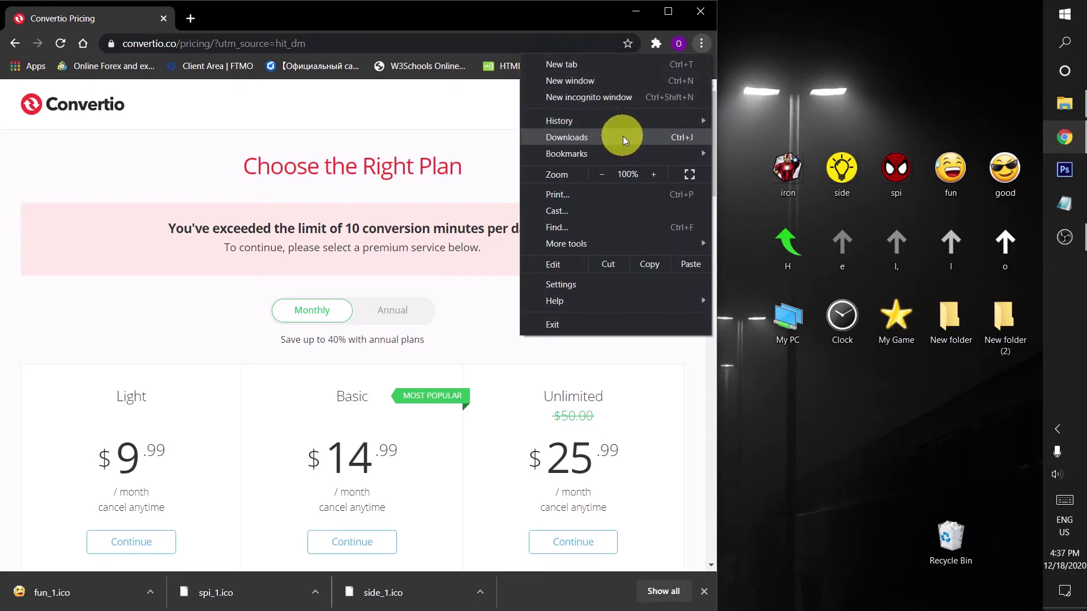
{"action": "left_click", "coordinate": [602, 135]}
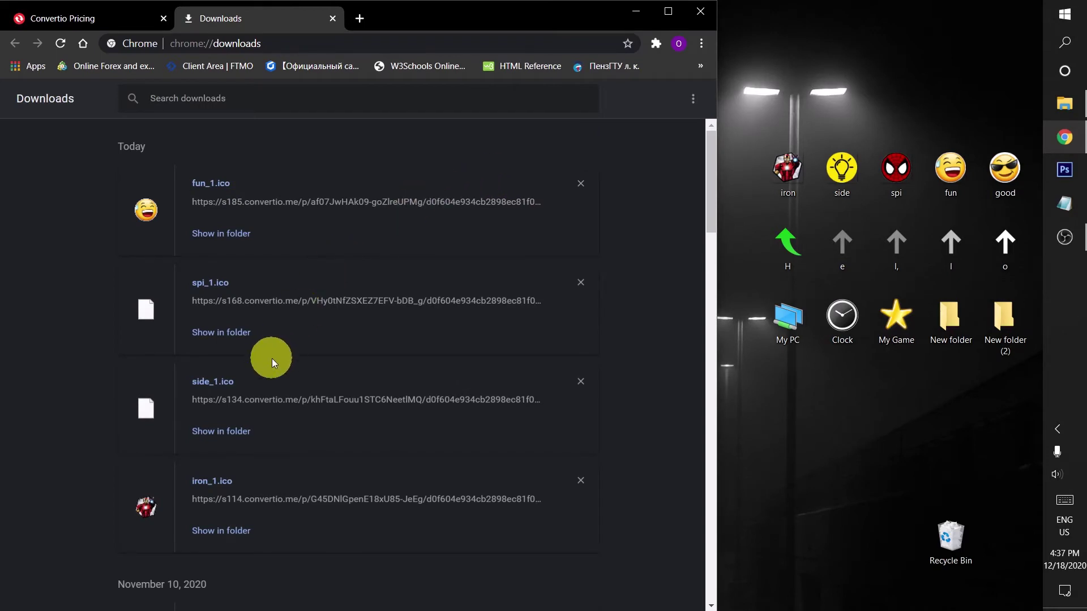
{"action": "scroll", "coordinate": [271, 358], "scroll_direction": "down", "scroll_amount": 2}
{"action": "scroll", "coordinate": [271, 358], "scroll_direction": "up", "scroll_amount": 2}
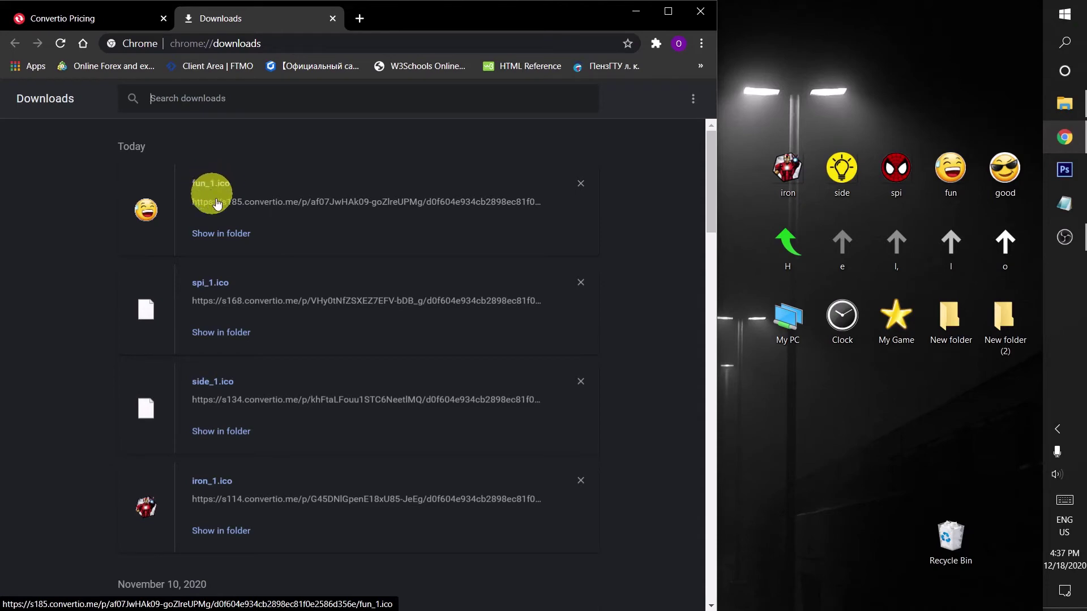
{"action": "left_click", "coordinate": [232, 237]}
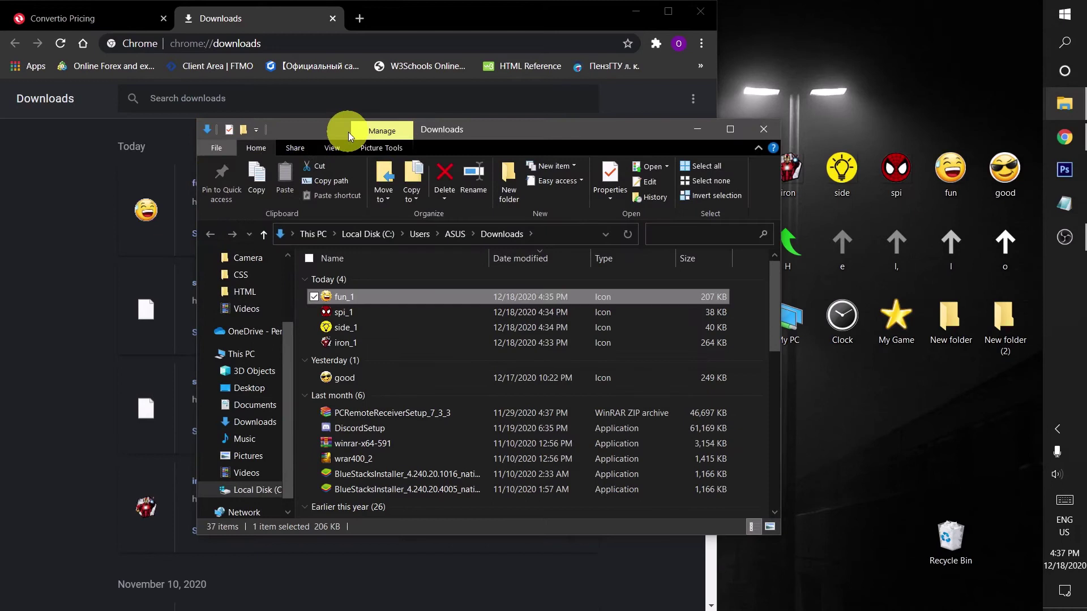
Move the Downloads window aside, try opening fun_1.ico, and dismiss the resulting error.
{"action": "left_click_drag", "start_coordinate": [474, 130], "coordinate": [536, 131]}
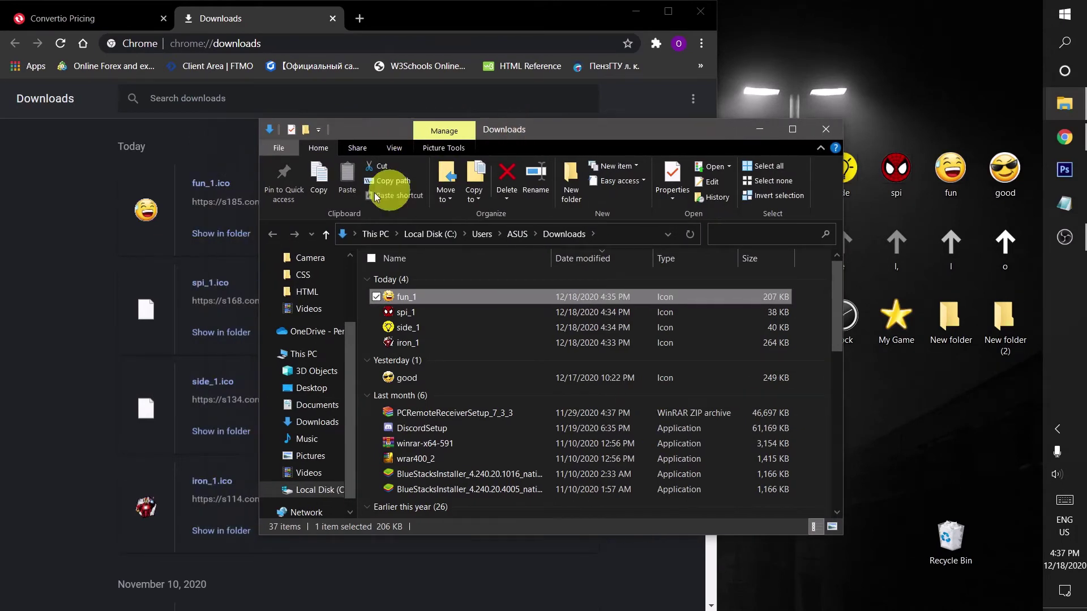
{"action": "left_click", "coordinate": [212, 184]}
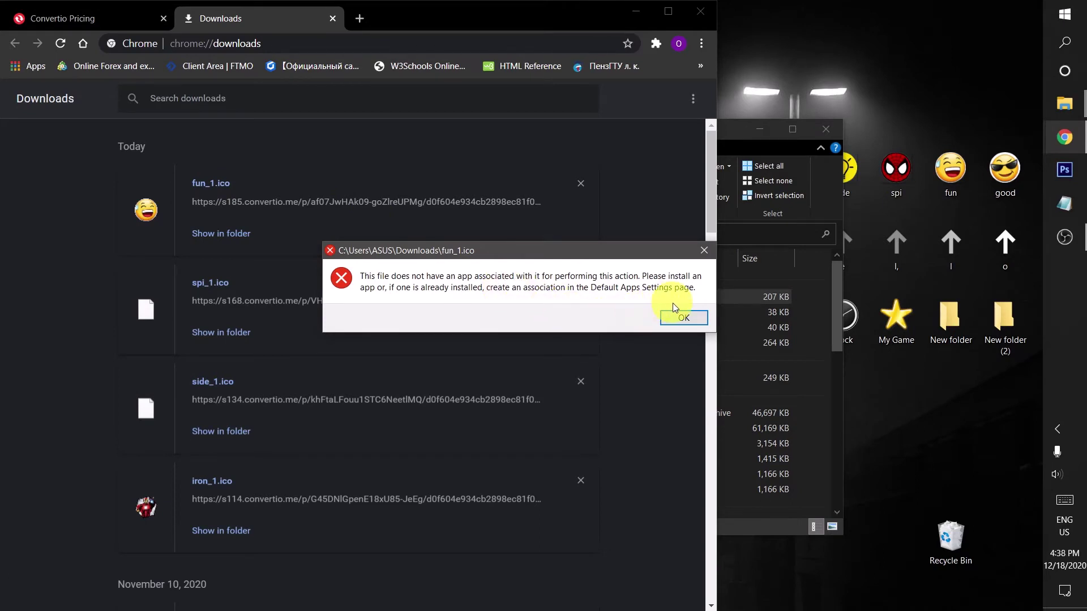
{"action": "left_click", "coordinate": [684, 318]}
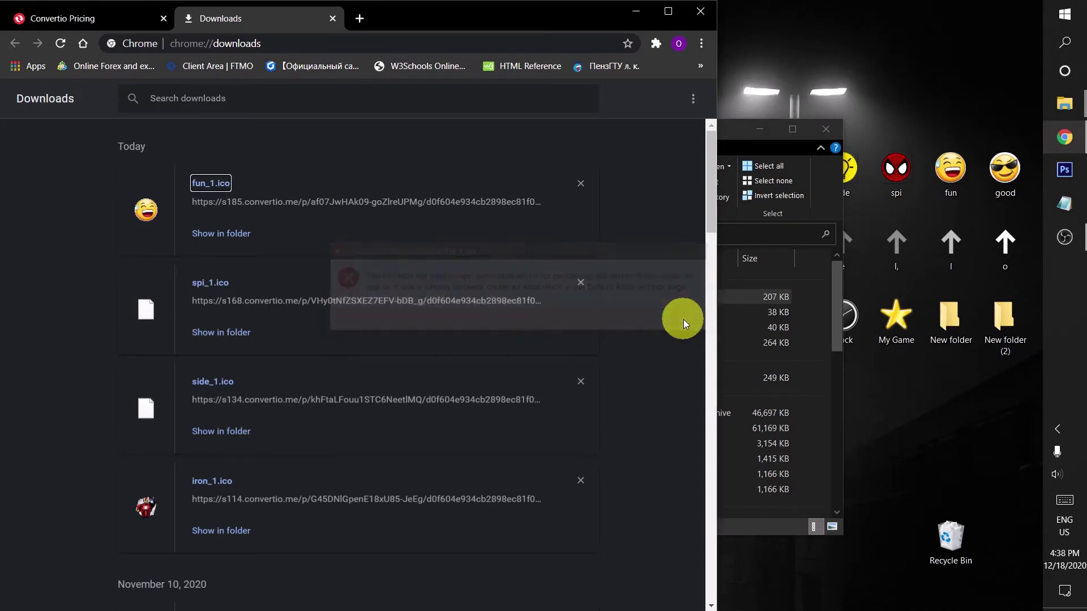
{"action": "left_click", "coordinate": [752, 357]}
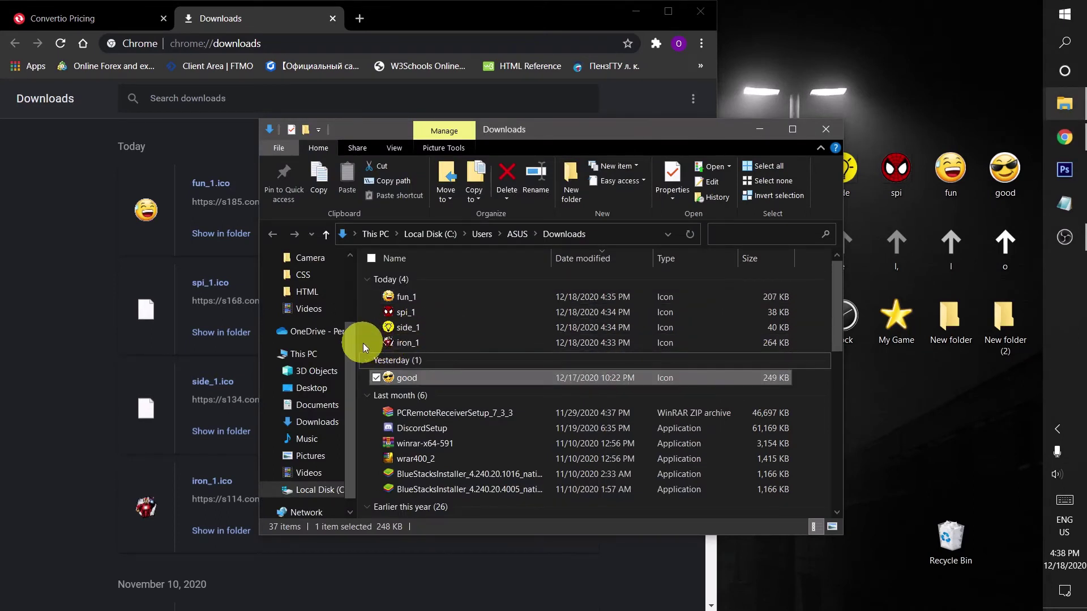
Select iron_1 through fun_1 and drag the four .ico files onto the desktop.
{"action": "left_click", "coordinate": [390, 343]}
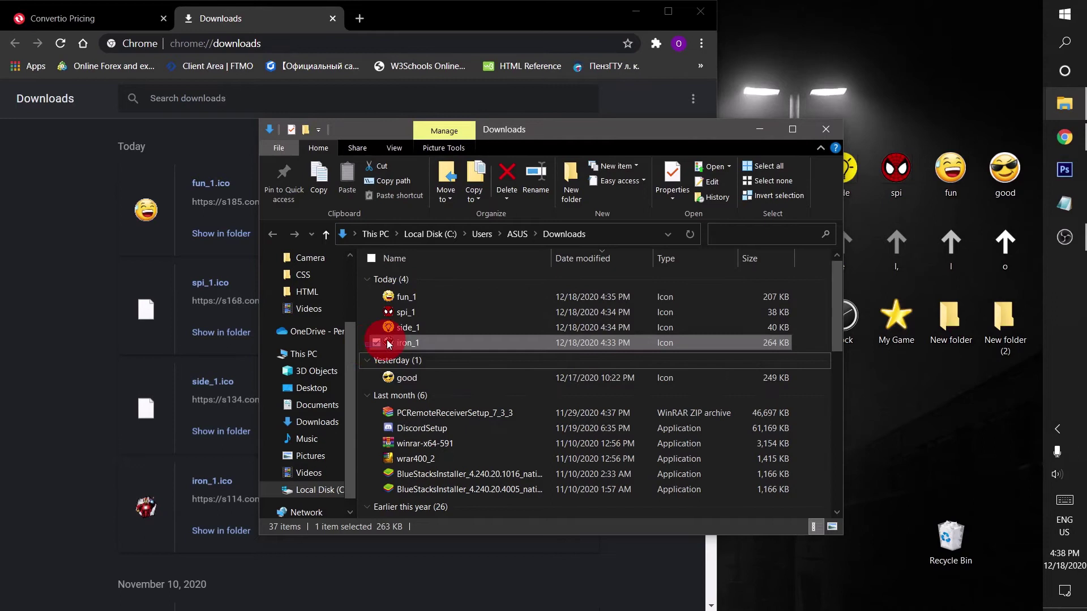
{"action": "left_click", "coordinate": [434, 294], "text": "shift"}
{"action": "left_click_drag", "start_coordinate": [434, 294], "coordinate": [902, 72]}
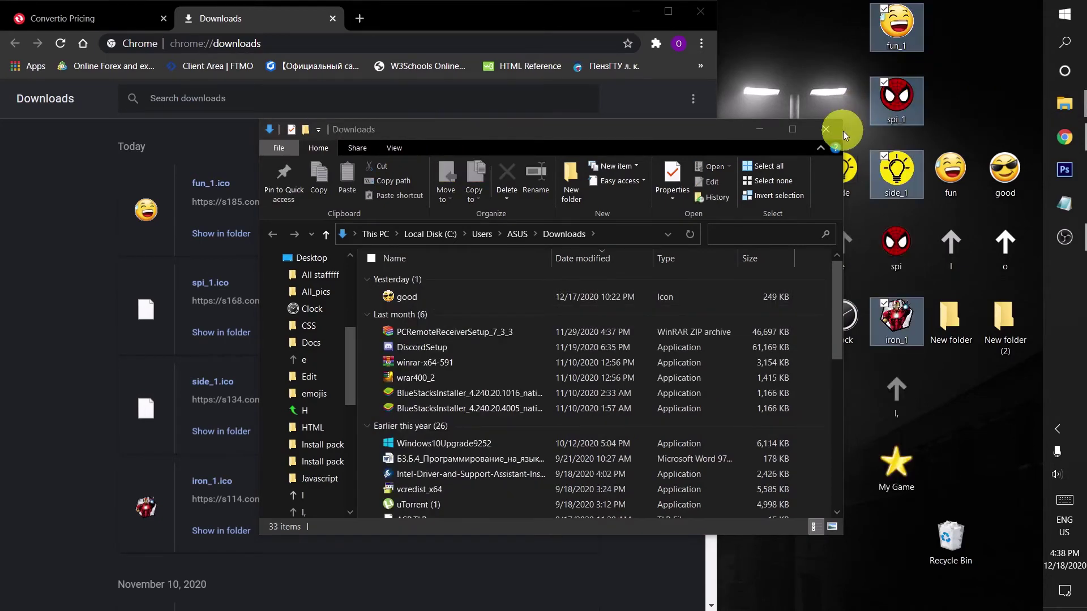
Close the Downloads and Chrome windows and arrange iron_1, side_1, spi_1, fun_1 in the desktop's top row.
{"action": "left_click", "coordinate": [823, 135]}
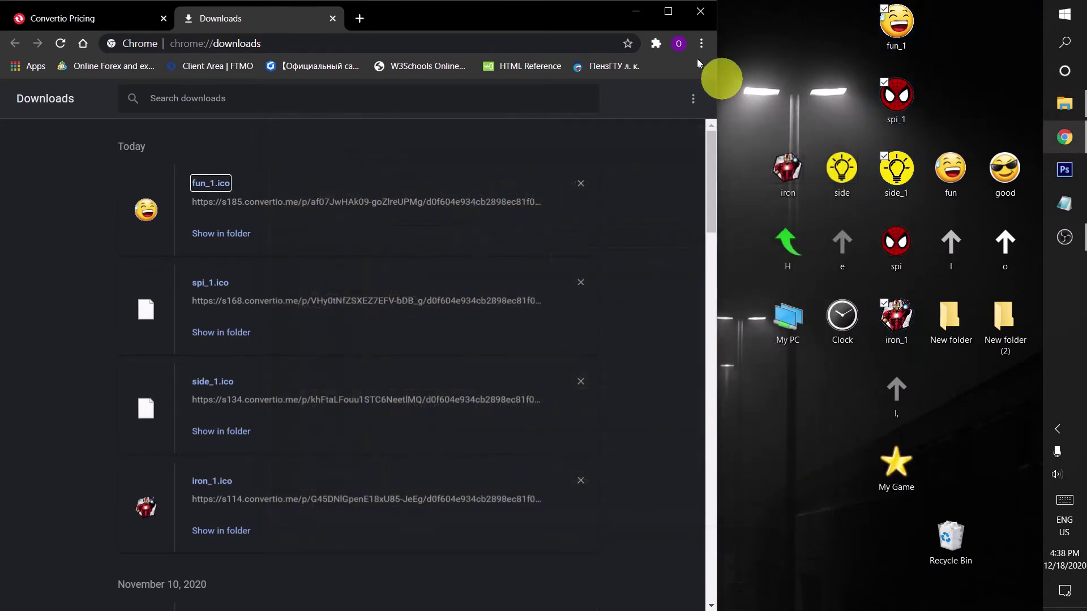
{"action": "left_click", "coordinate": [702, 12]}
{"action": "left_click_drag", "start_coordinate": [801, 17], "coordinate": [969, 91]}
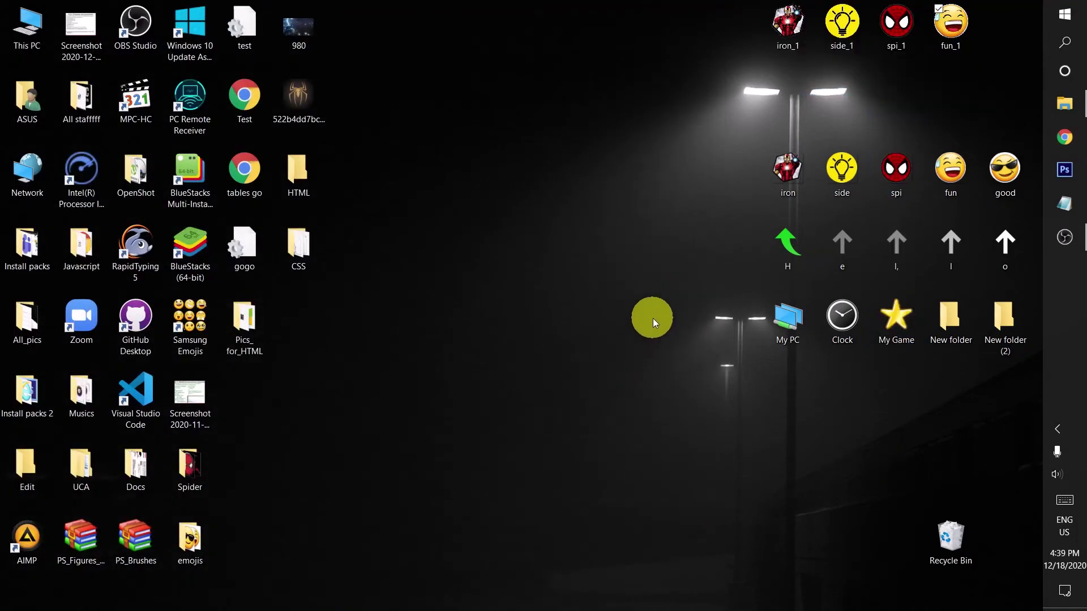
{"action": "left_click_drag", "start_coordinate": [764, 88], "coordinate": [982, 25]}
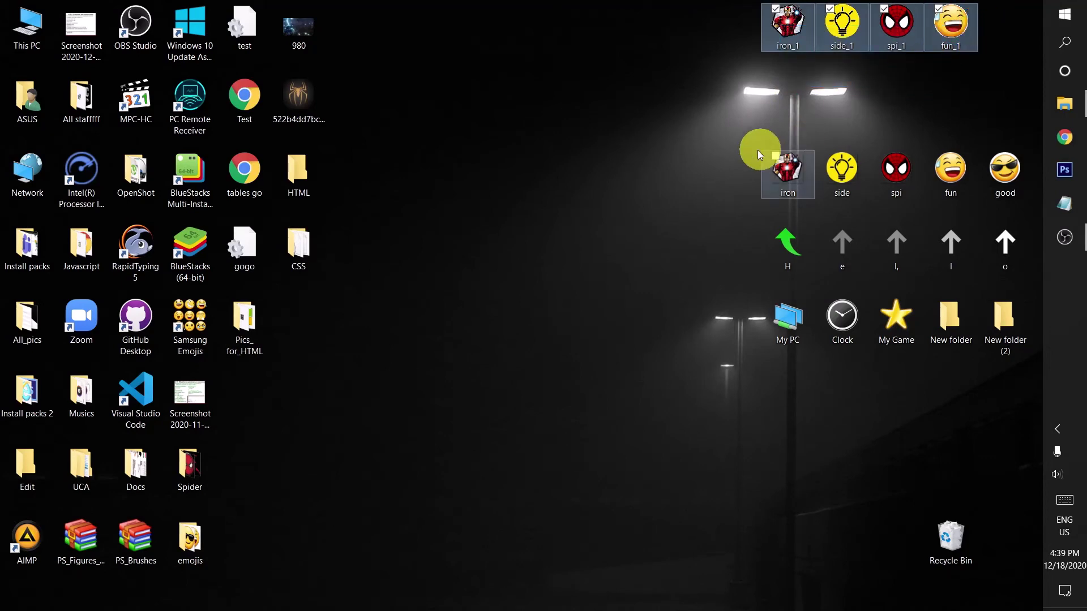
{"action": "left_click_drag", "start_coordinate": [741, 150], "coordinate": [1006, 175]}
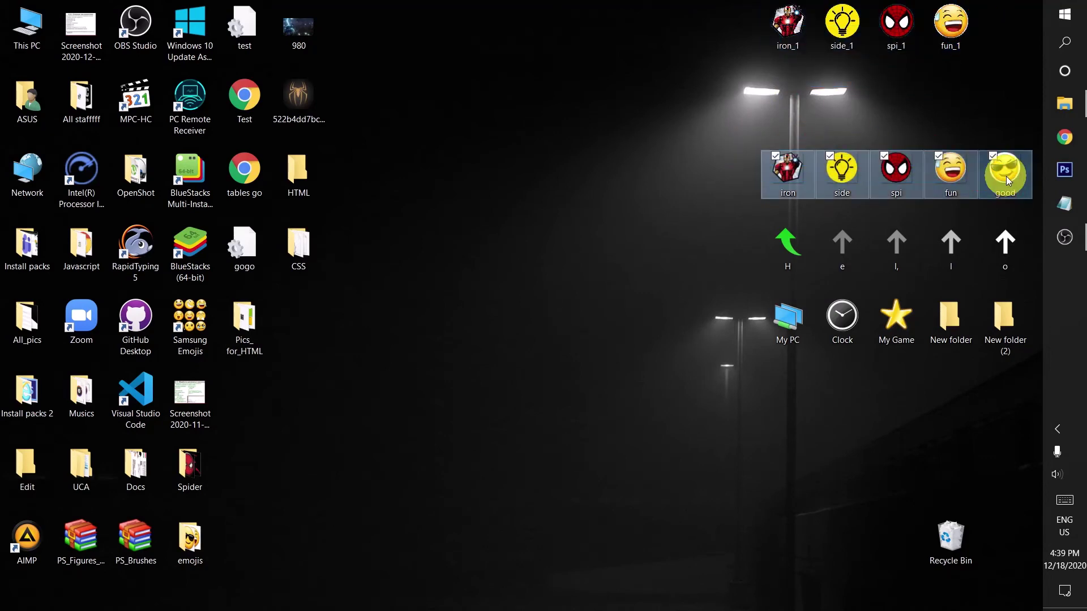
{"action": "left_click_drag", "start_coordinate": [712, 27], "coordinate": [990, 42]}
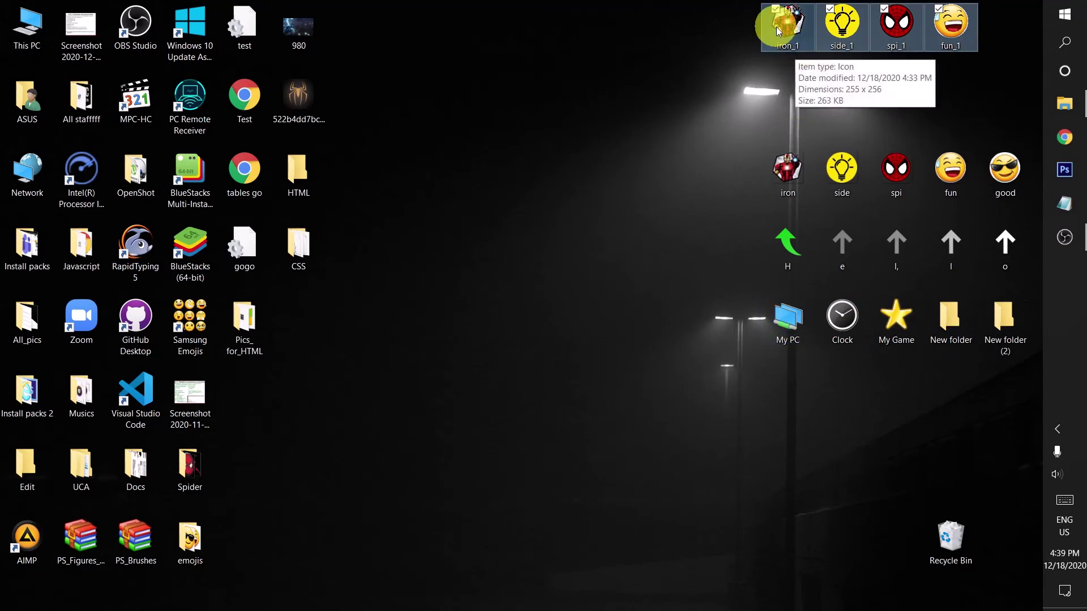
{"action": "left_click", "coordinate": [741, 267]}
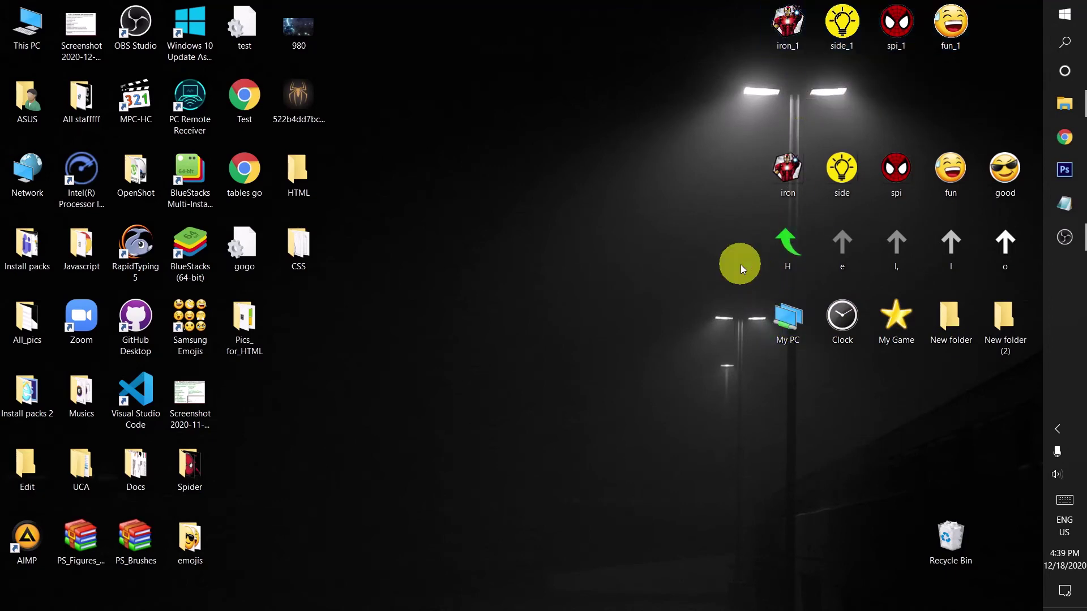
{"action": "left_click", "coordinate": [789, 330]}
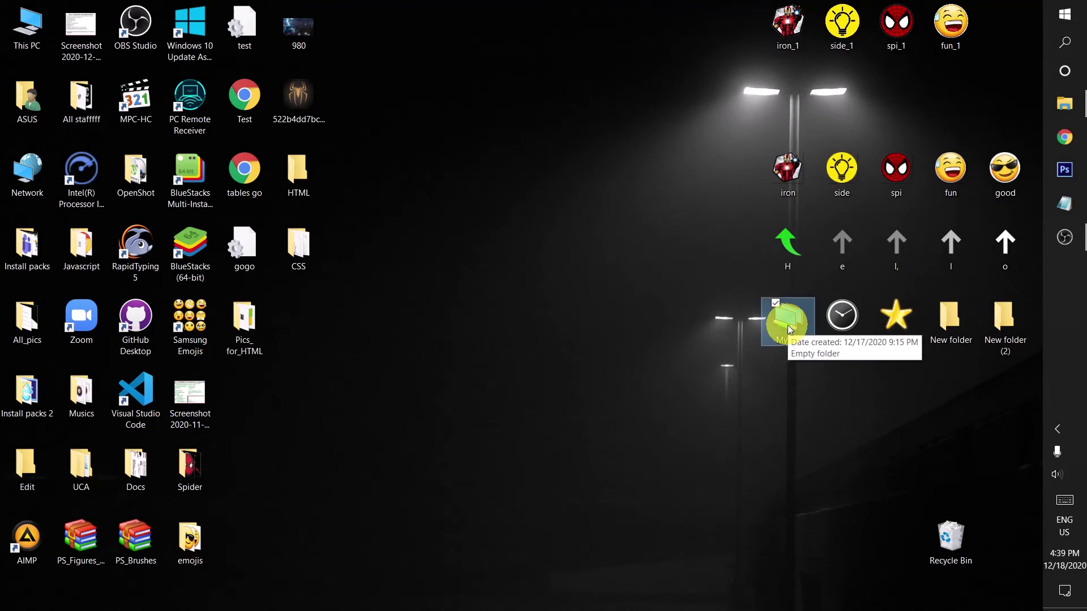
From My PC's Properties > Customize, browse the Desktop and pick iron_1.ico as its icon.
{"action": "right_click", "coordinate": [788, 327]}
{"action": "left_click", "coordinate": [585, 607]}
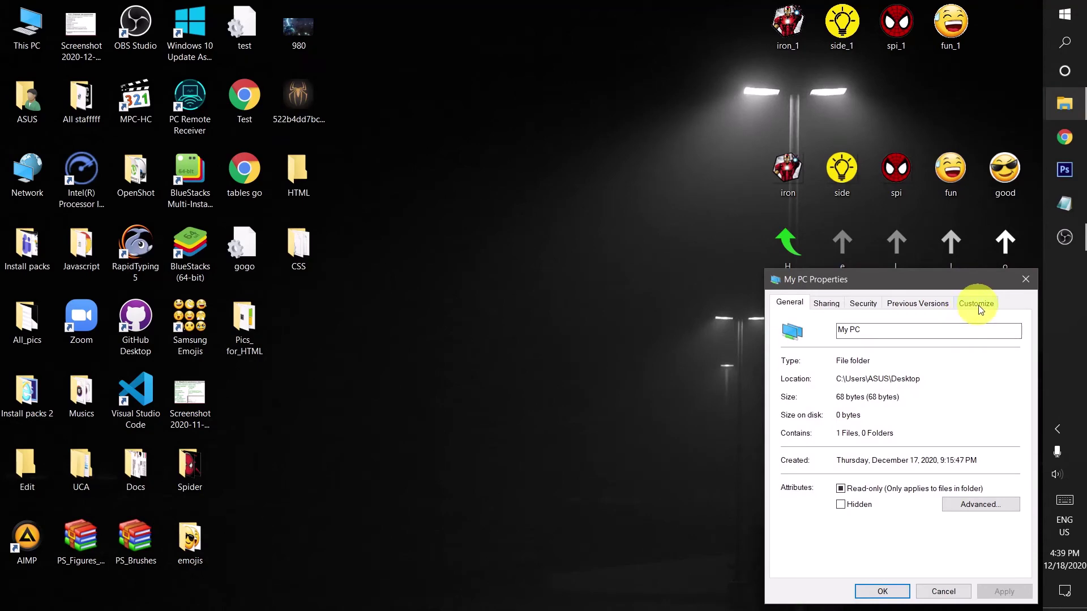
{"action": "left_click", "coordinate": [976, 304]}
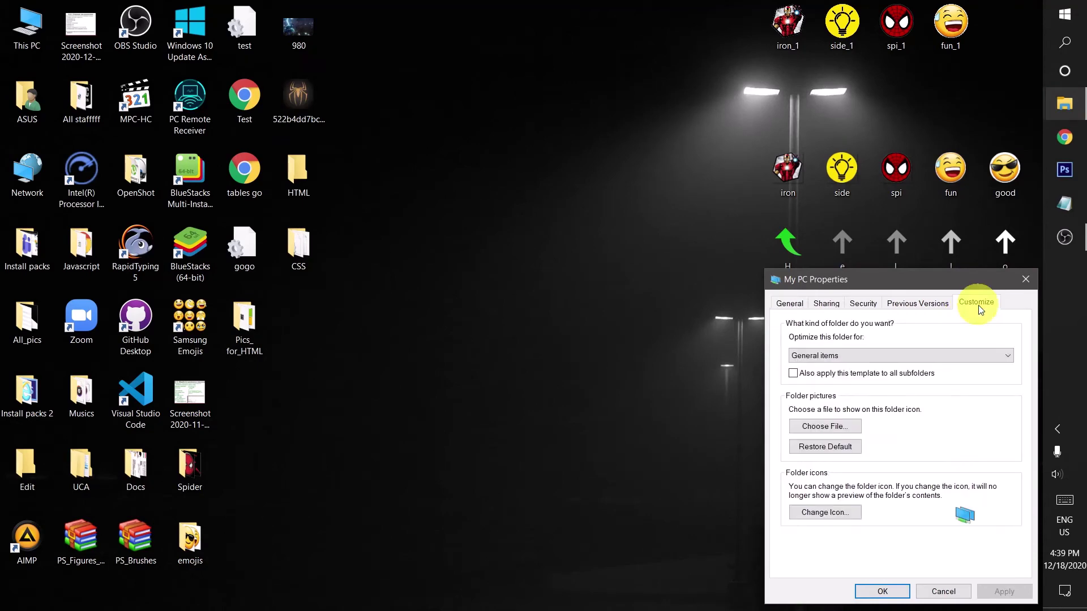
{"action": "left_click", "coordinate": [838, 512]}
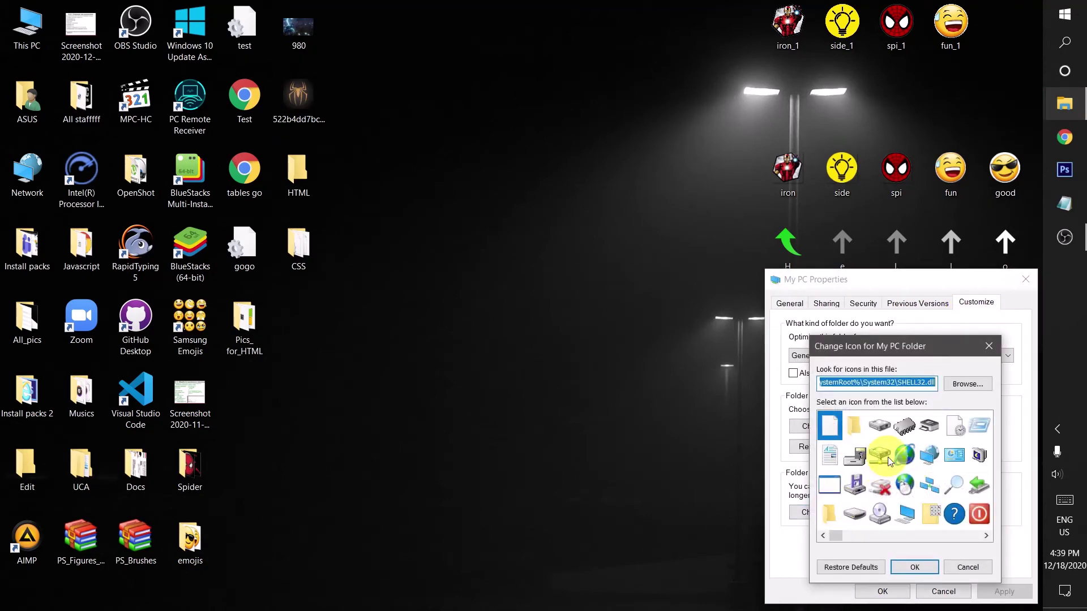
{"action": "left_click", "coordinate": [974, 385]}
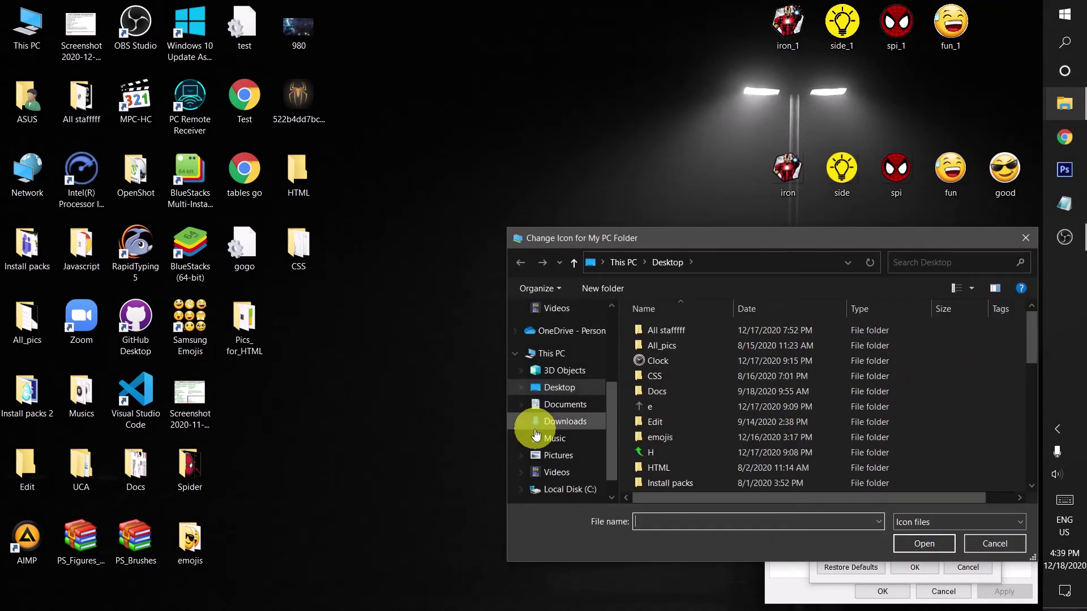
{"action": "left_click", "coordinate": [559, 387]}
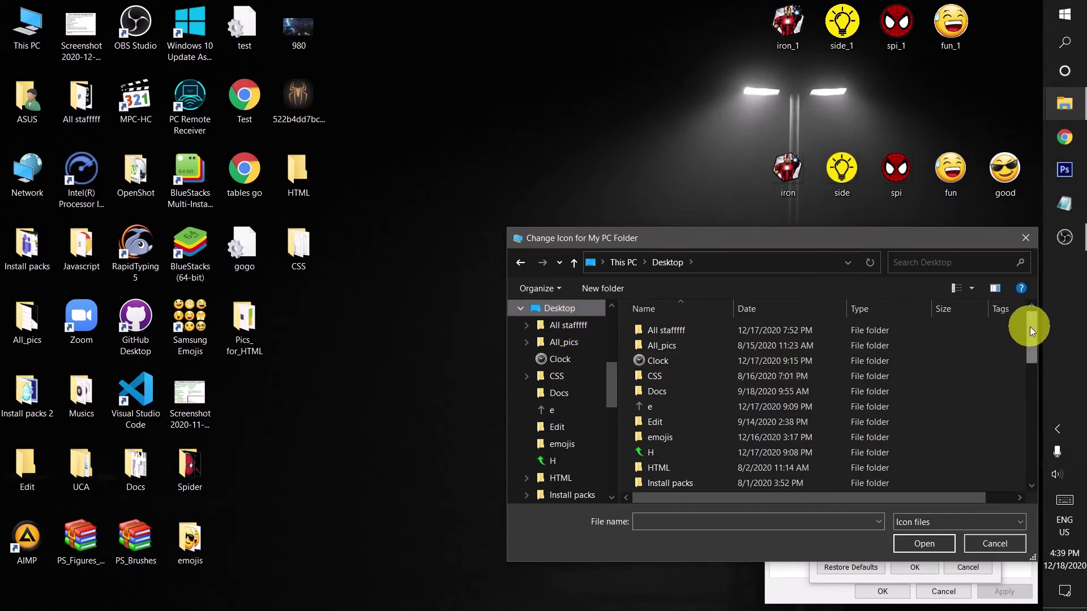
{"action": "left_click_drag", "start_coordinate": [1030, 327], "coordinate": [1037, 451]}
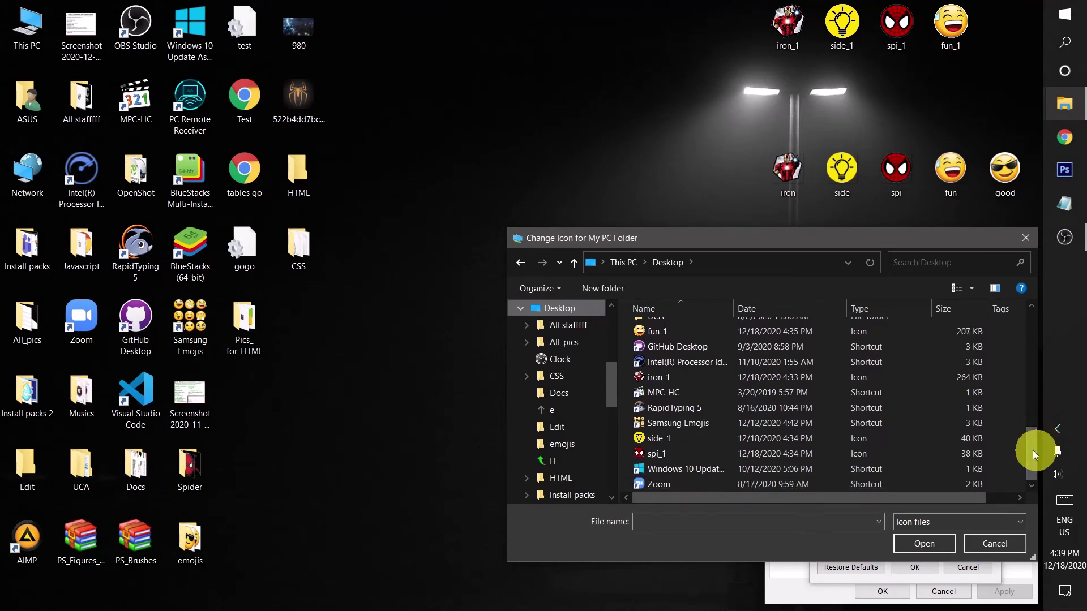
{"action": "left_click", "coordinate": [671, 376]}
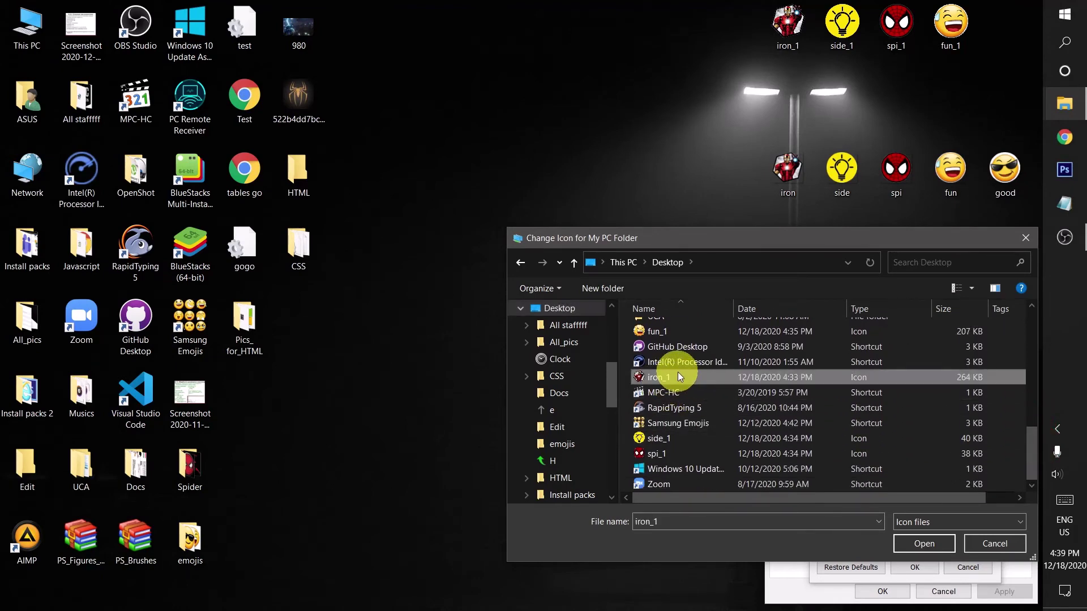
Confirm the iron_1 icon, close My PC Properties, and check the folder's new icon.
{"action": "left_click", "coordinate": [915, 545]}
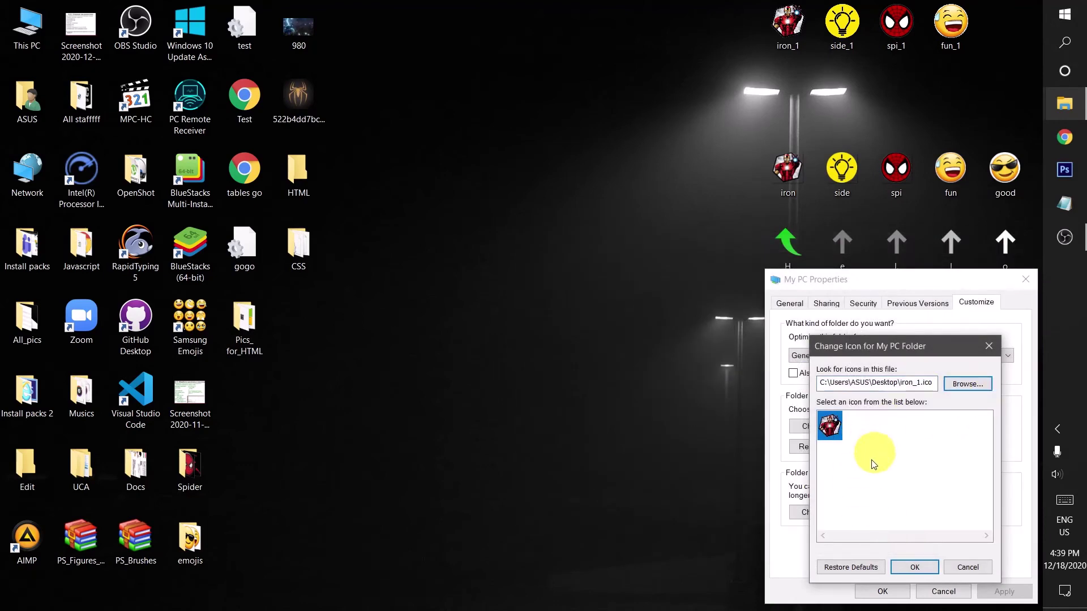
{"action": "left_click", "coordinate": [912, 568]}
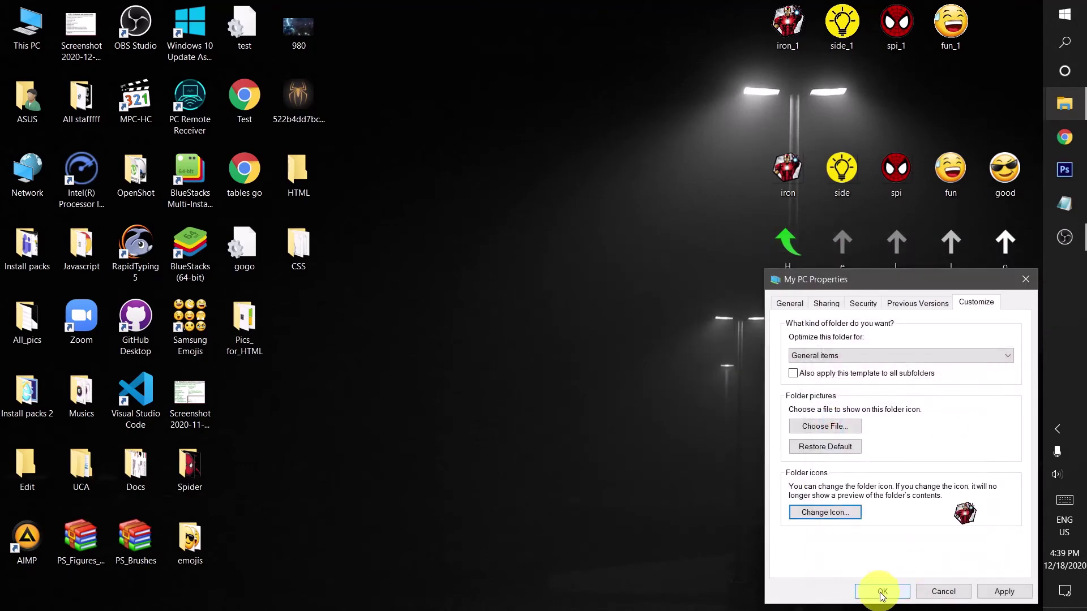
{"action": "left_click", "coordinate": [881, 591]}
{"action": "left_click", "coordinate": [810, 389]}
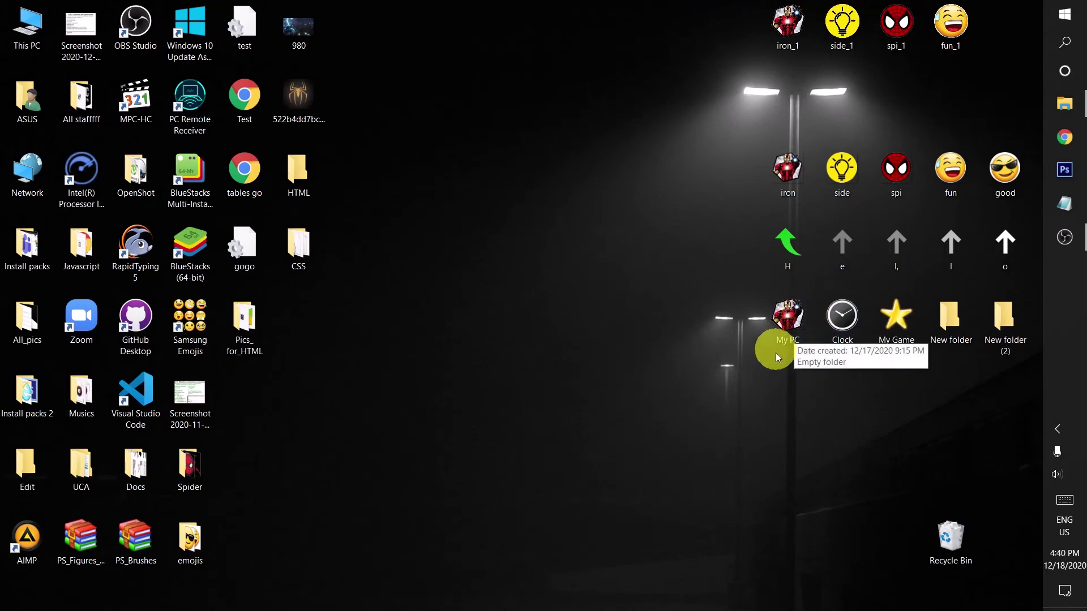
{"action": "left_click", "coordinate": [791, 324]}
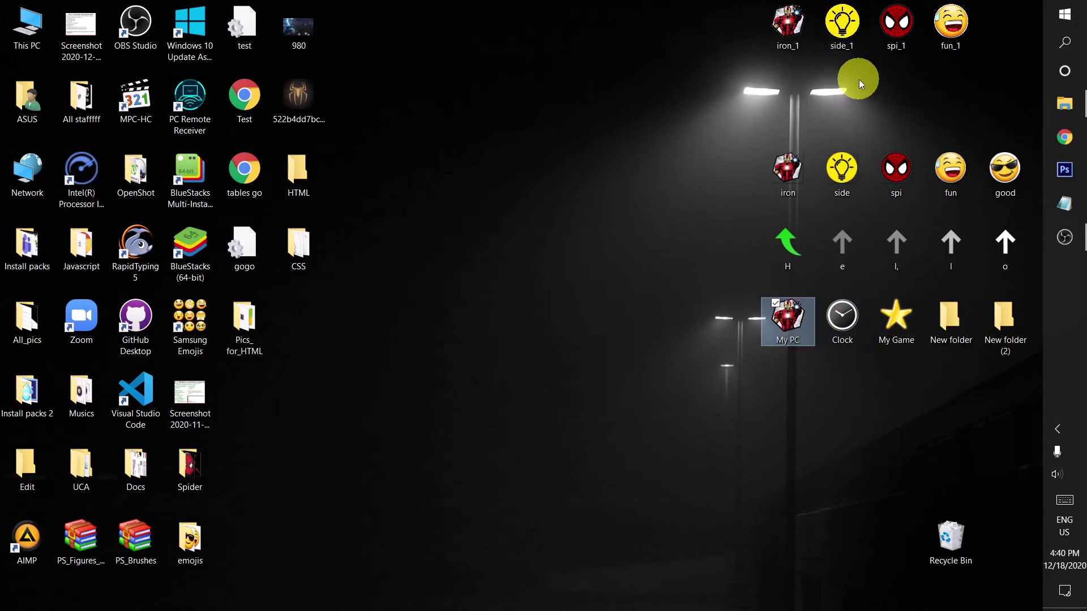
Select the Clock folder and open its Change Icon dialog from Properties > Customize.
{"action": "left_click_drag", "start_coordinate": [858, 79], "coordinate": [990, 22]}
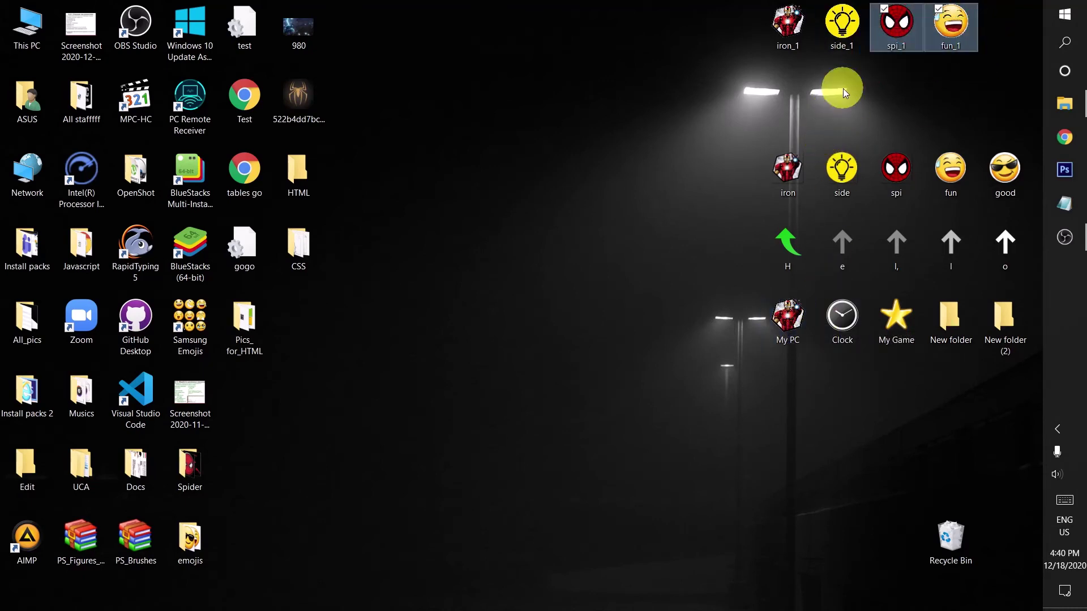
{"action": "left_click_drag", "start_coordinate": [844, 88], "coordinate": [964, 37]}
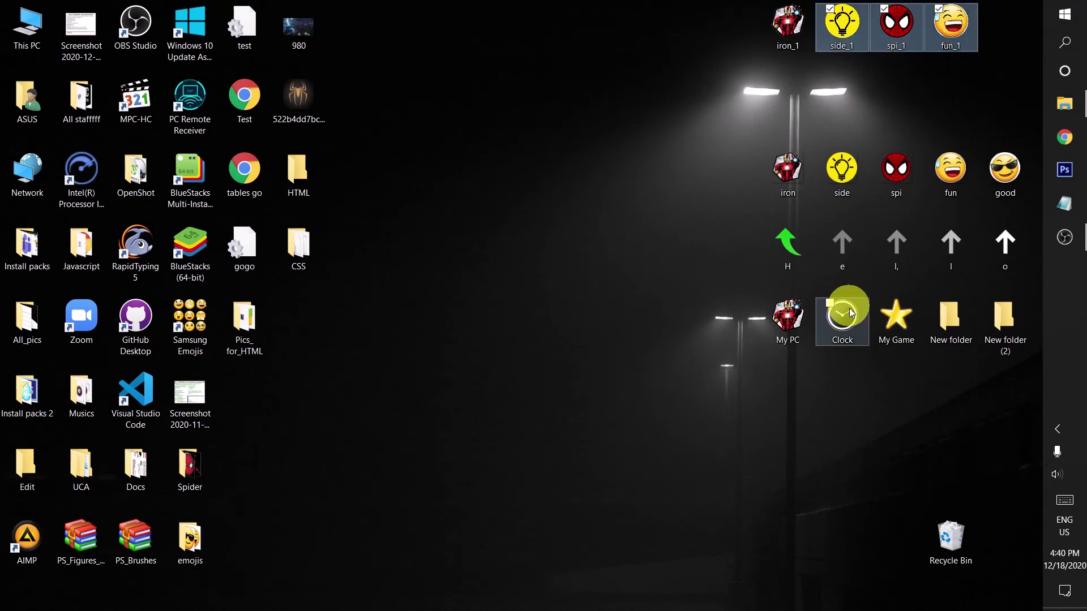
{"action": "left_click", "coordinate": [864, 325]}
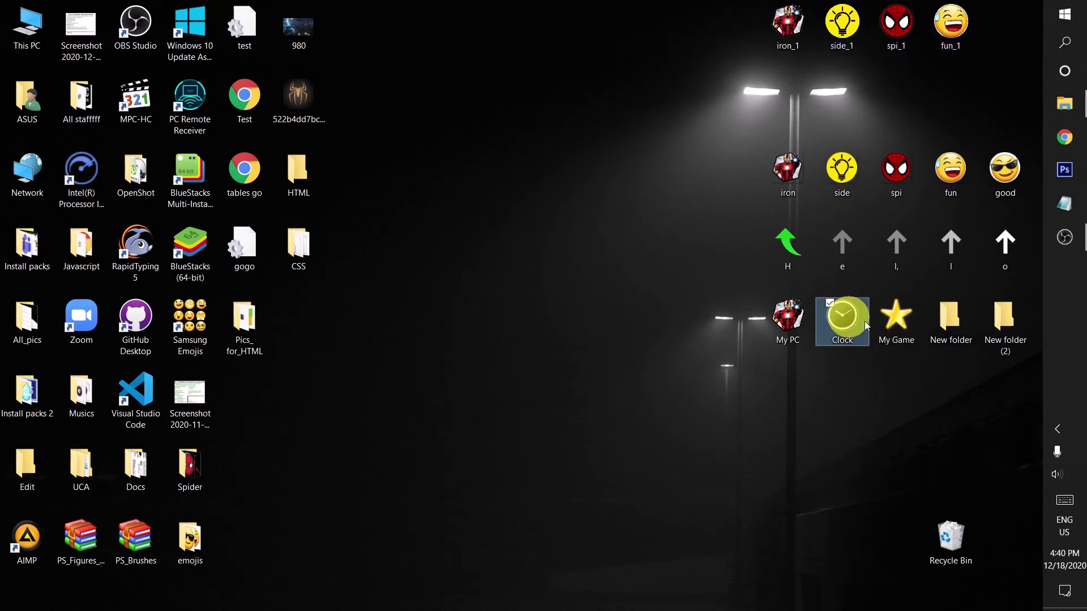
{"action": "right_click", "coordinate": [837, 323]}
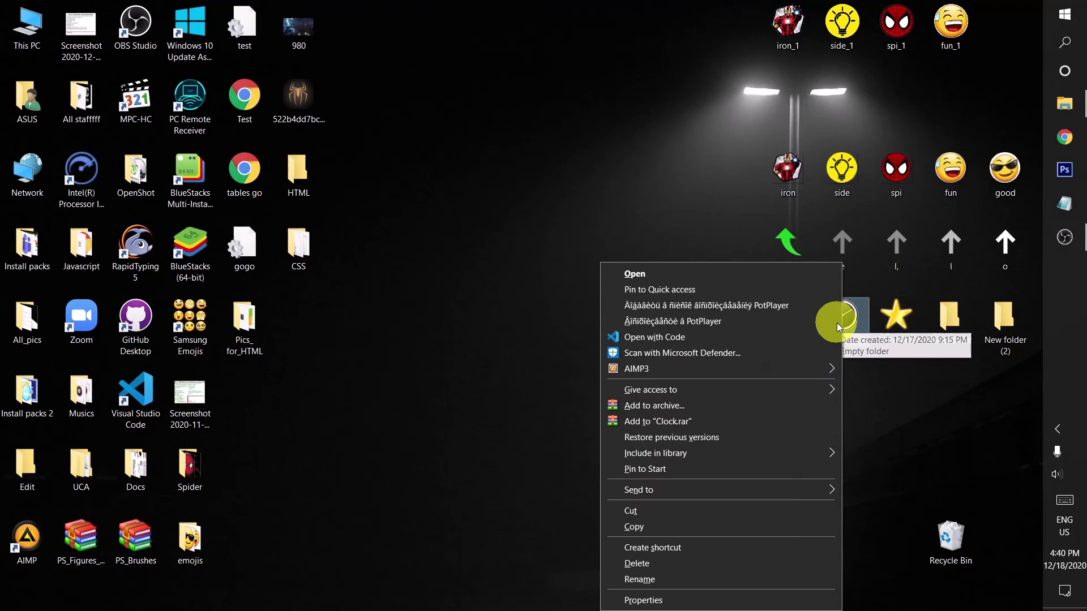
{"action": "left_click", "coordinate": [716, 599]}
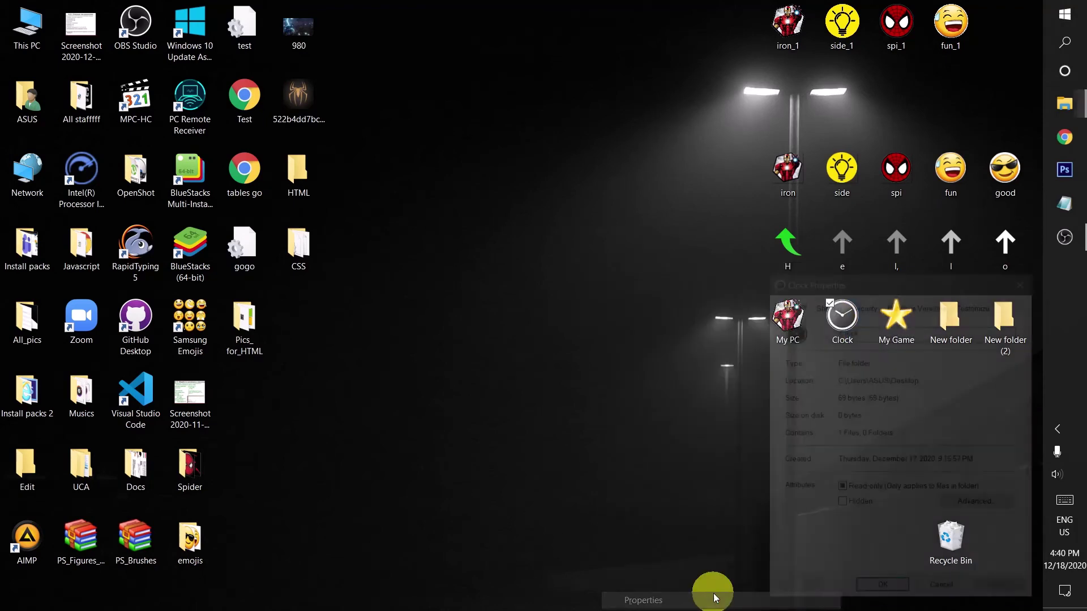
{"action": "left_click", "coordinate": [983, 307]}
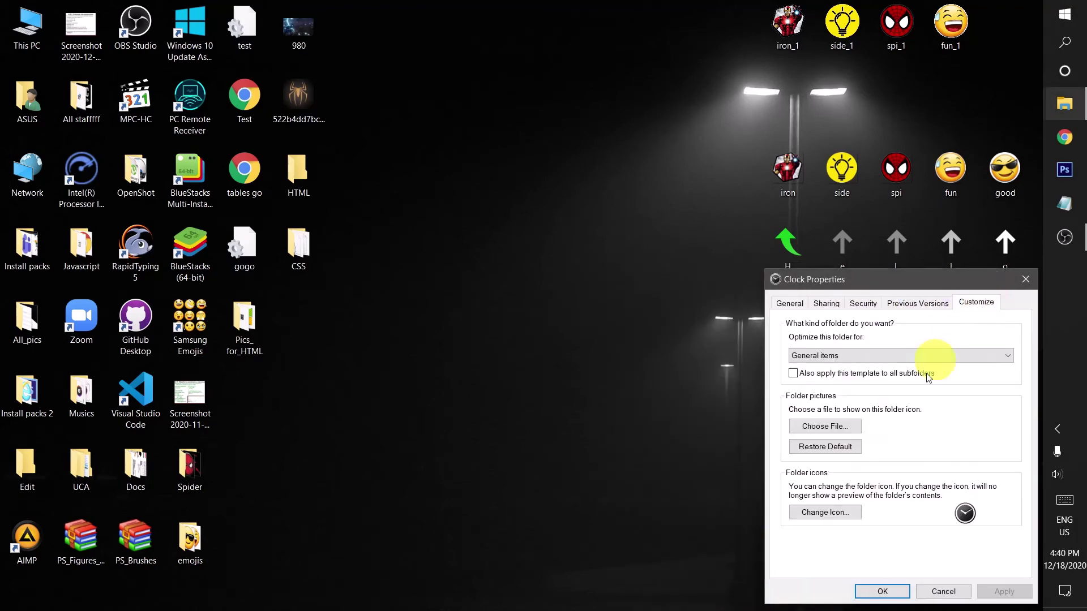
{"action": "left_click", "coordinate": [845, 511]}
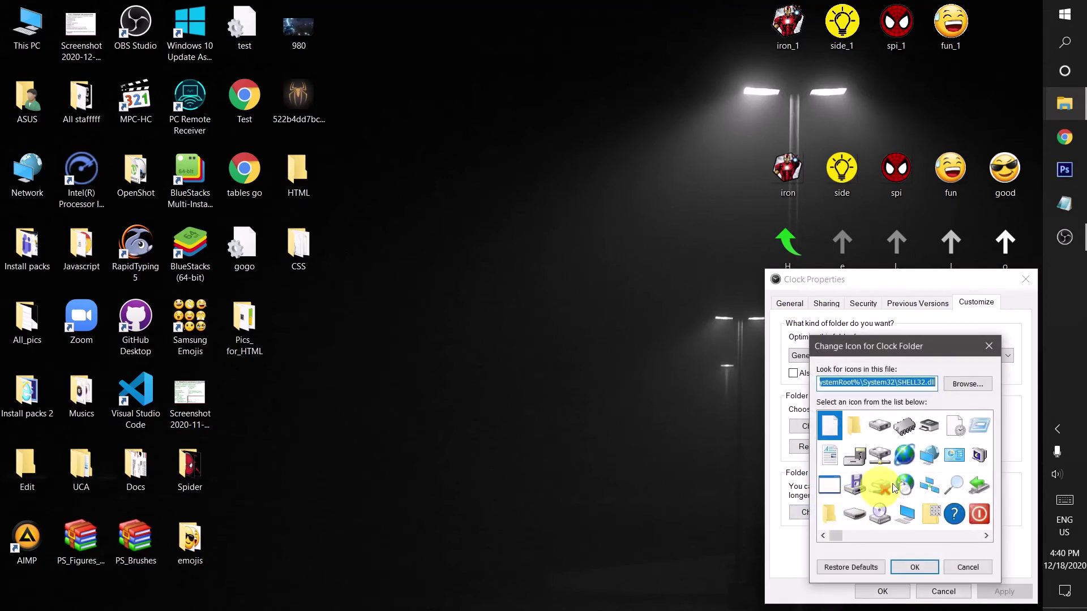
Browse to side_1.ico and apply the yellow light bulb icon to the Clock folder.
{"action": "left_click", "coordinate": [974, 384]}
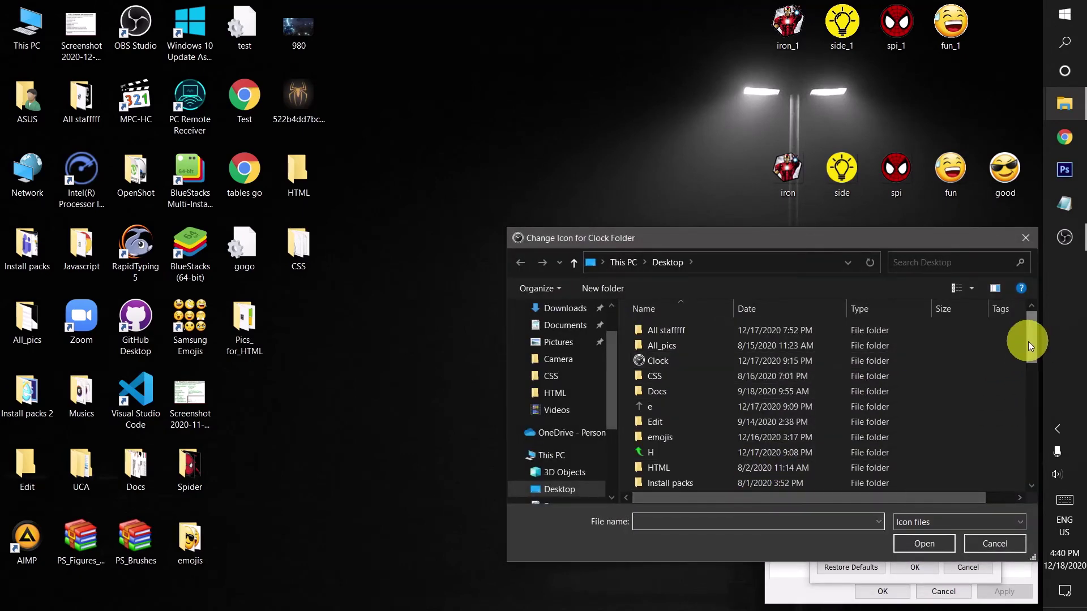
{"action": "left_click_drag", "start_coordinate": [1028, 342], "coordinate": [1037, 466]}
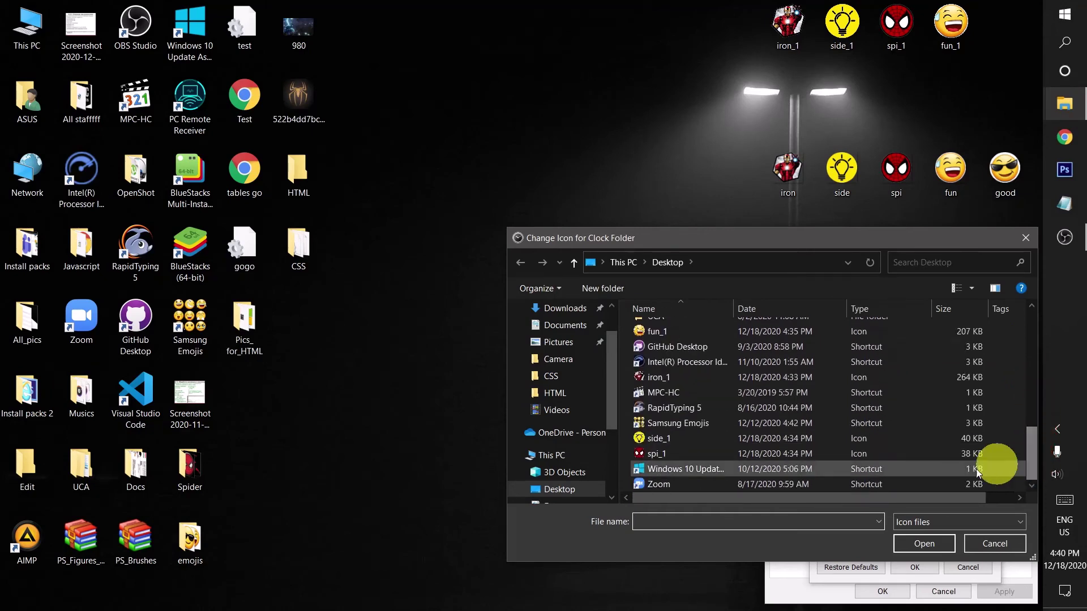
{"action": "left_click", "coordinate": [732, 438]}
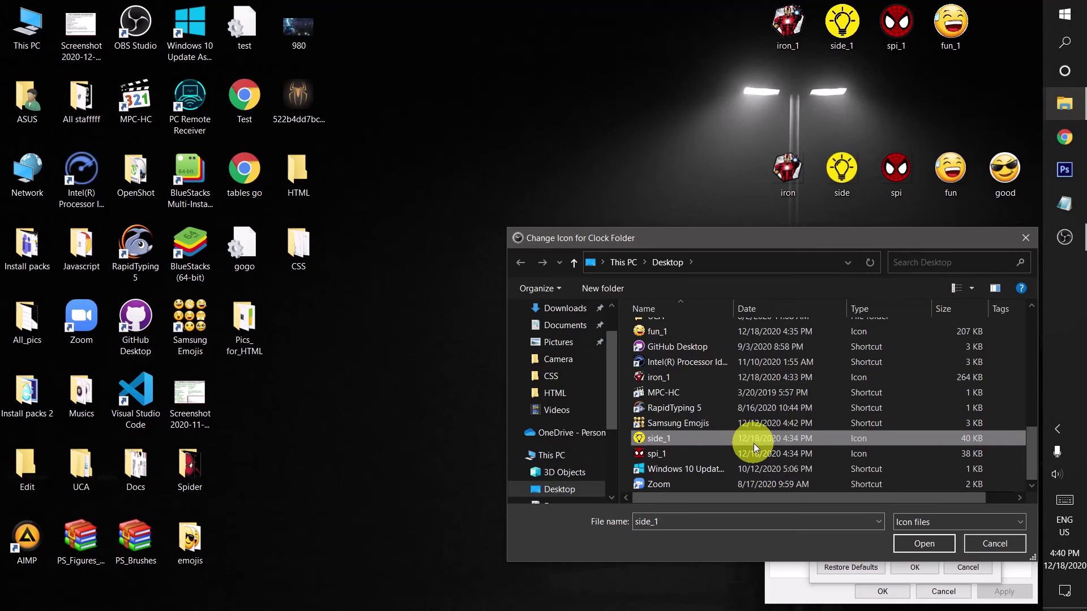
{"action": "left_click", "coordinate": [923, 540]}
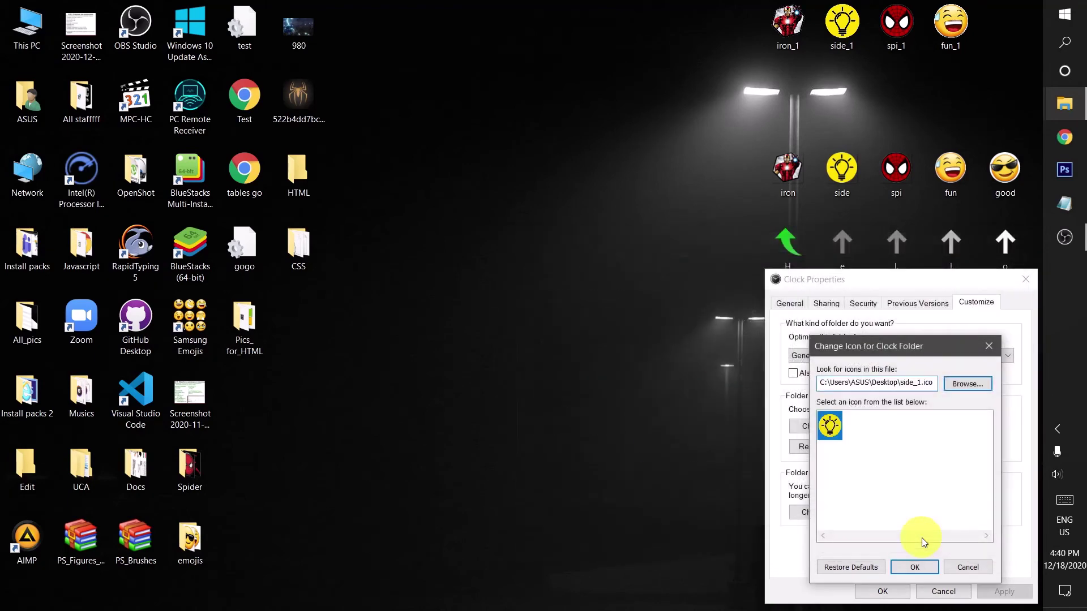
{"action": "left_click", "coordinate": [914, 566]}
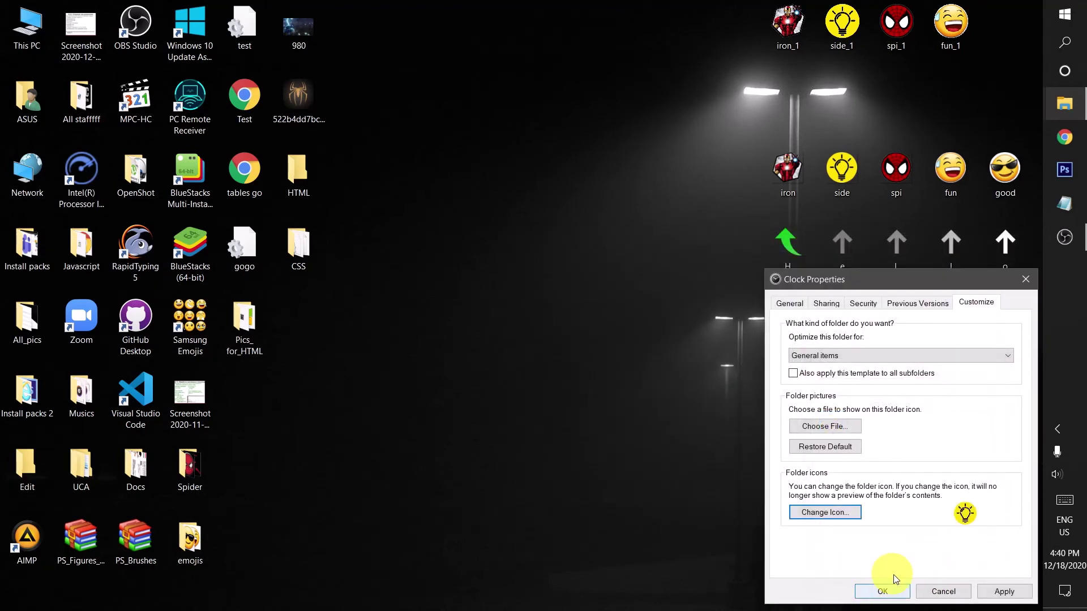
{"action": "left_click", "coordinate": [881, 588]}
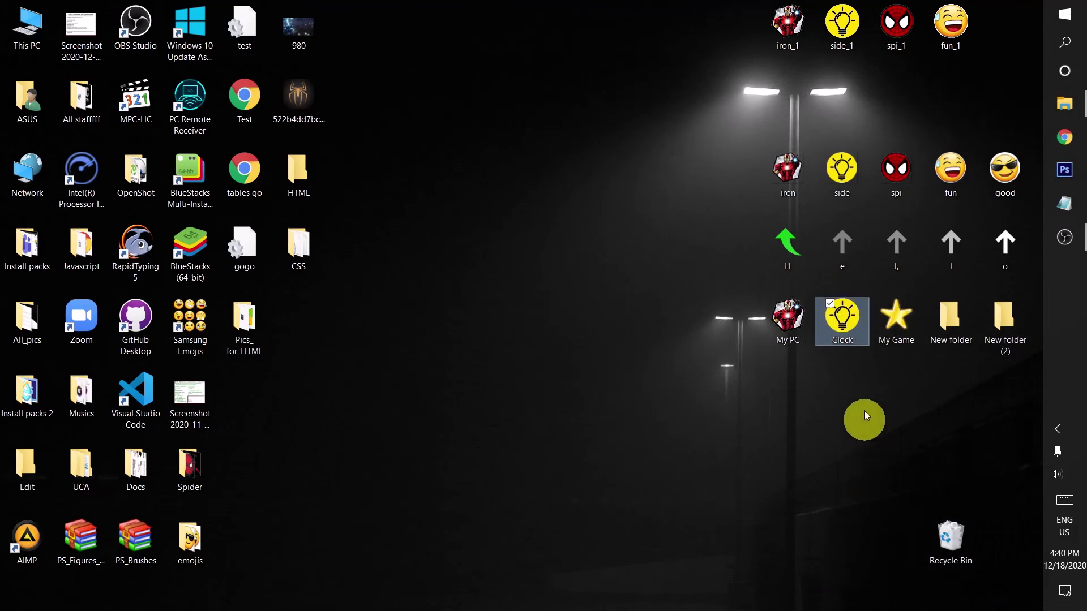
{"action": "left_click", "coordinate": [857, 358]}
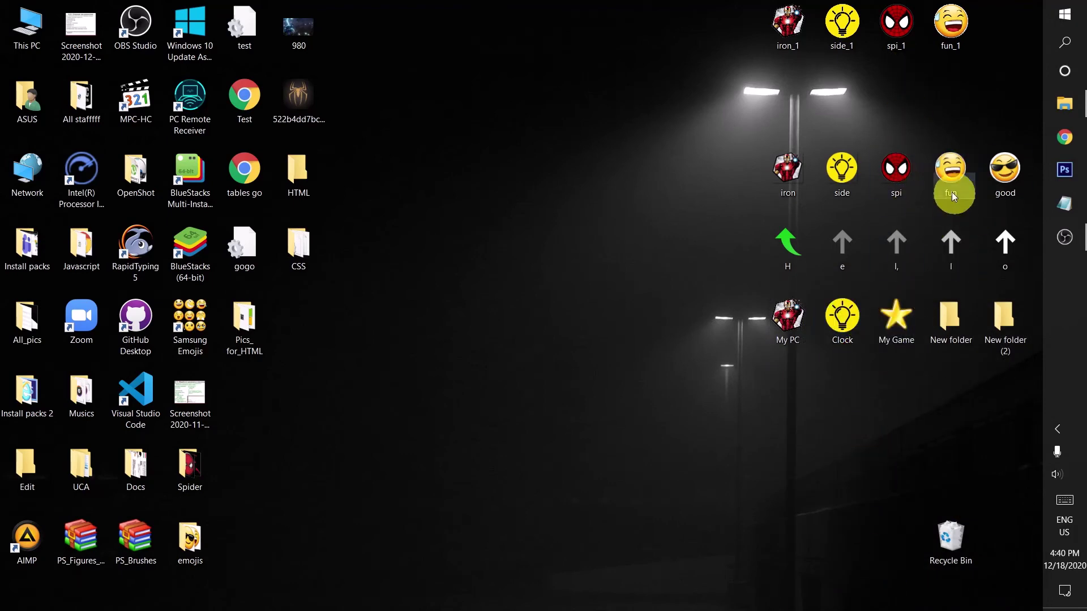
Move fun_1 to the top-right desktop slot and open New folder (2)'s Change Icon dialog.
{"action": "left_click", "coordinate": [957, 35]}
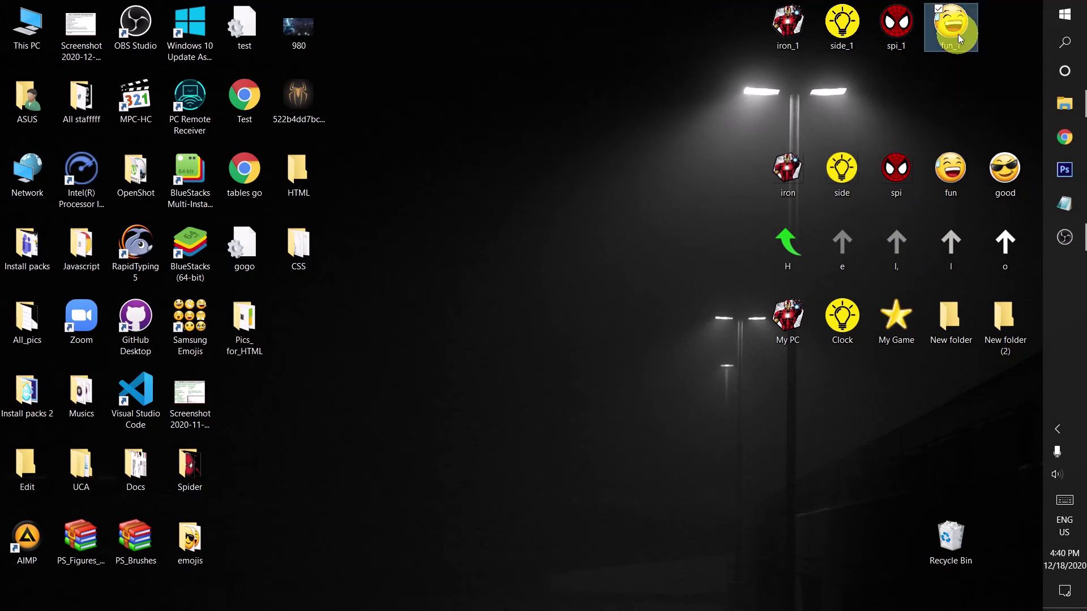
{"action": "left_click_drag", "start_coordinate": [1003, 32], "coordinate": [1003, 32]}
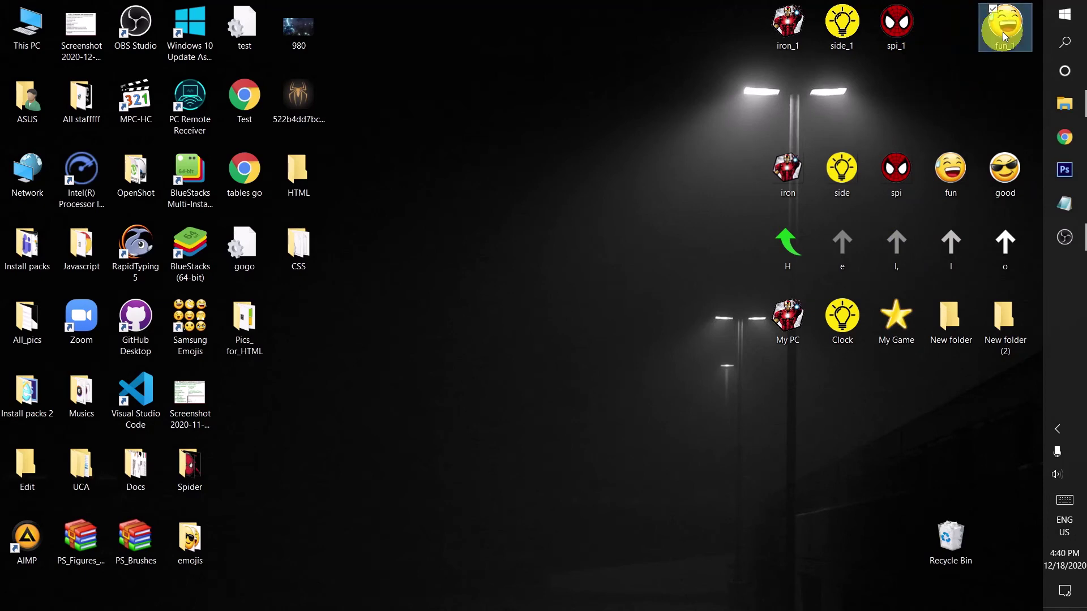
{"action": "left_click", "coordinate": [1012, 320]}
{"action": "right_click", "coordinate": [1012, 321]}
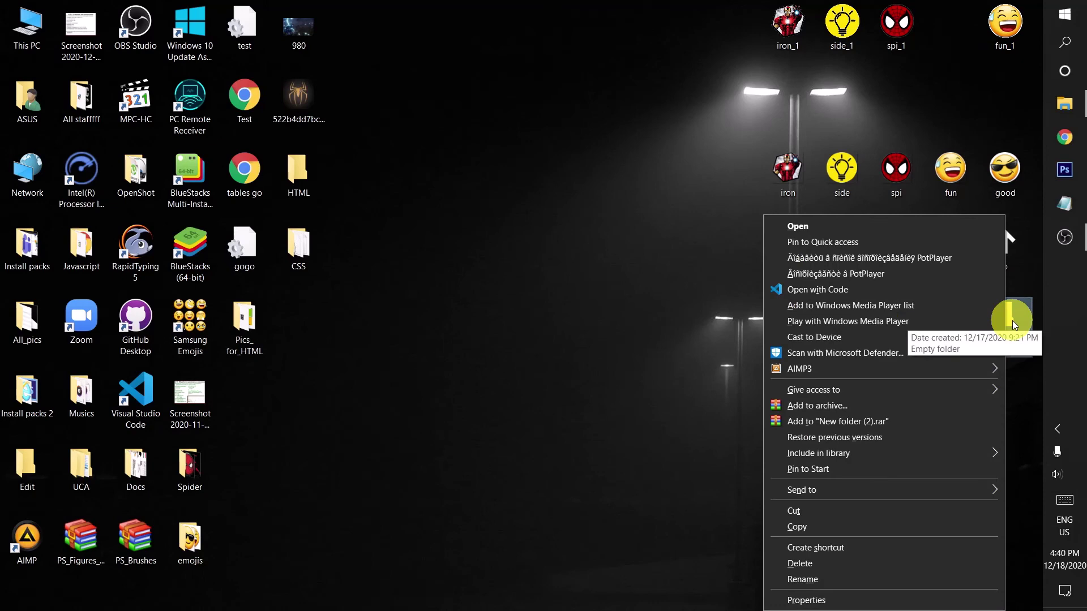
{"action": "left_click", "coordinate": [830, 602]}
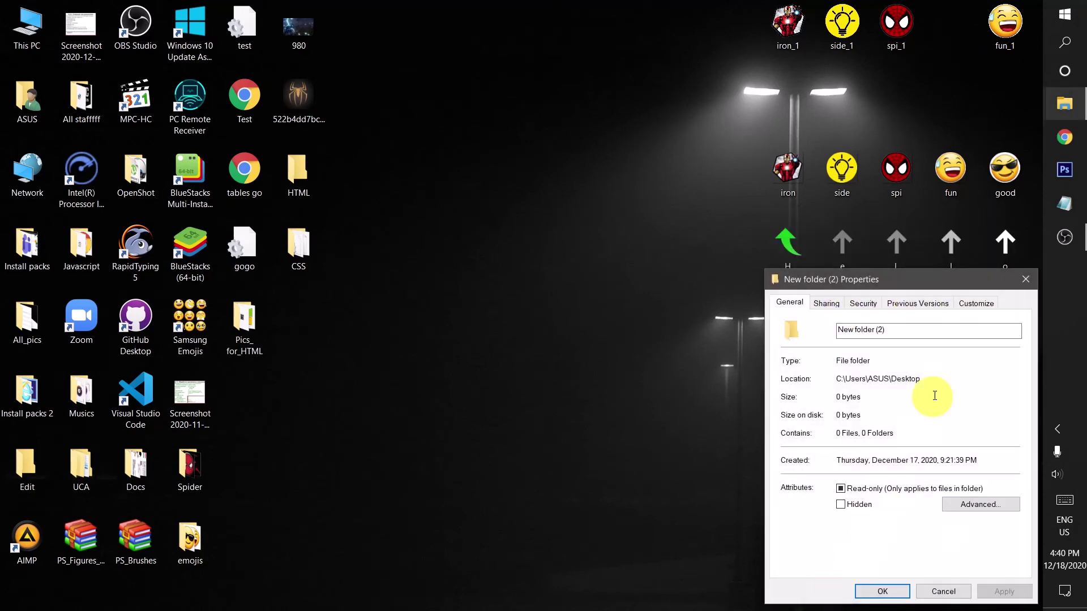
{"action": "left_click", "coordinate": [970, 302]}
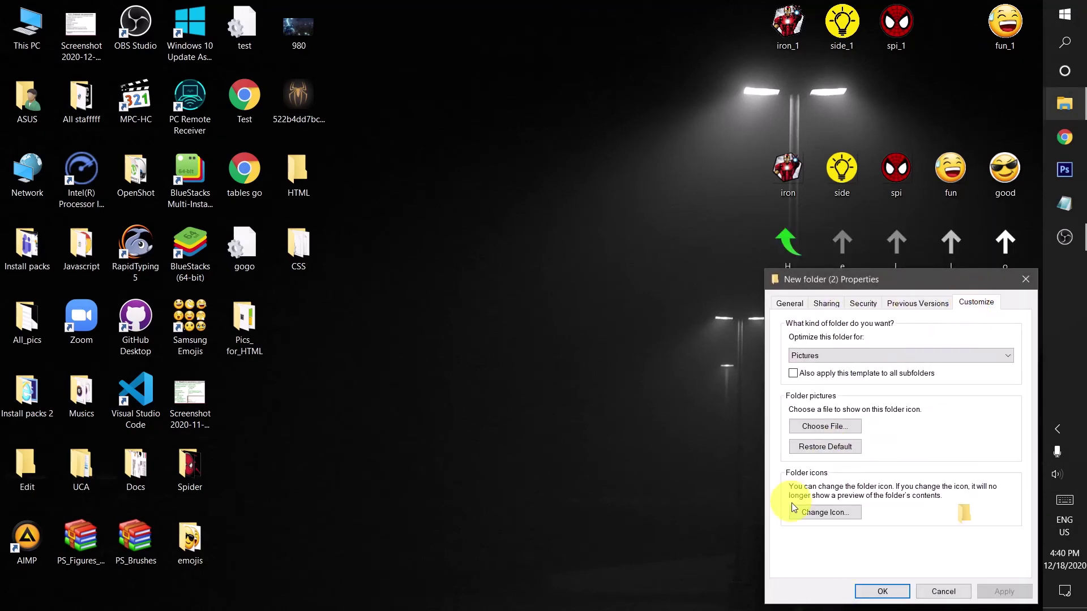
{"action": "left_click", "coordinate": [809, 515]}
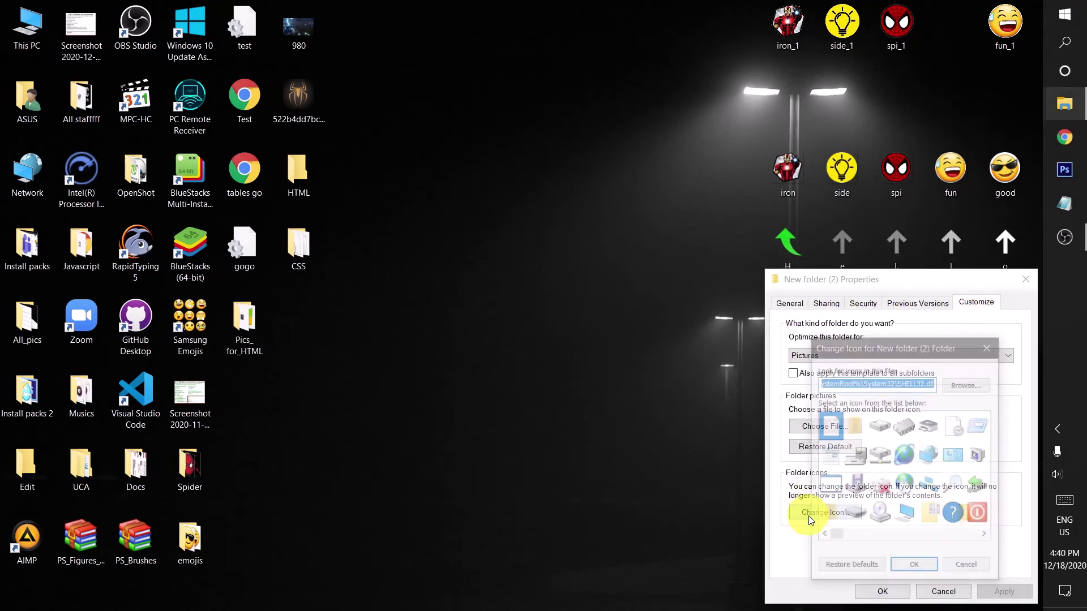
Browse to fun_1.ico and apply the laughing emoji icon to New folder (2).
{"action": "left_click", "coordinate": [973, 385]}
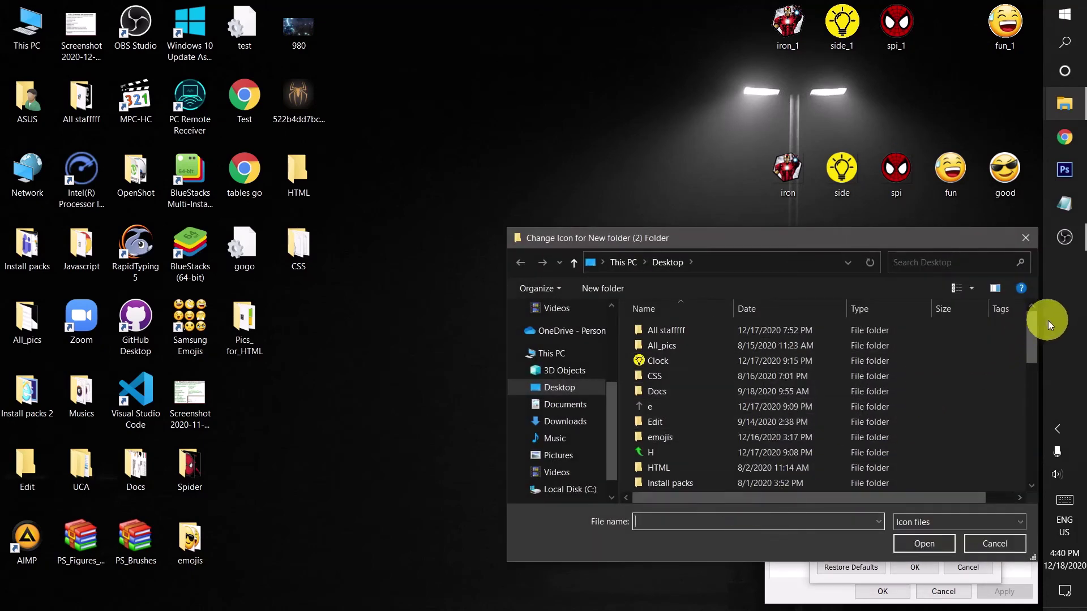
{"action": "left_click_drag", "start_coordinate": [1033, 328], "coordinate": [1027, 434]}
{"action": "left_click", "coordinate": [742, 361]}
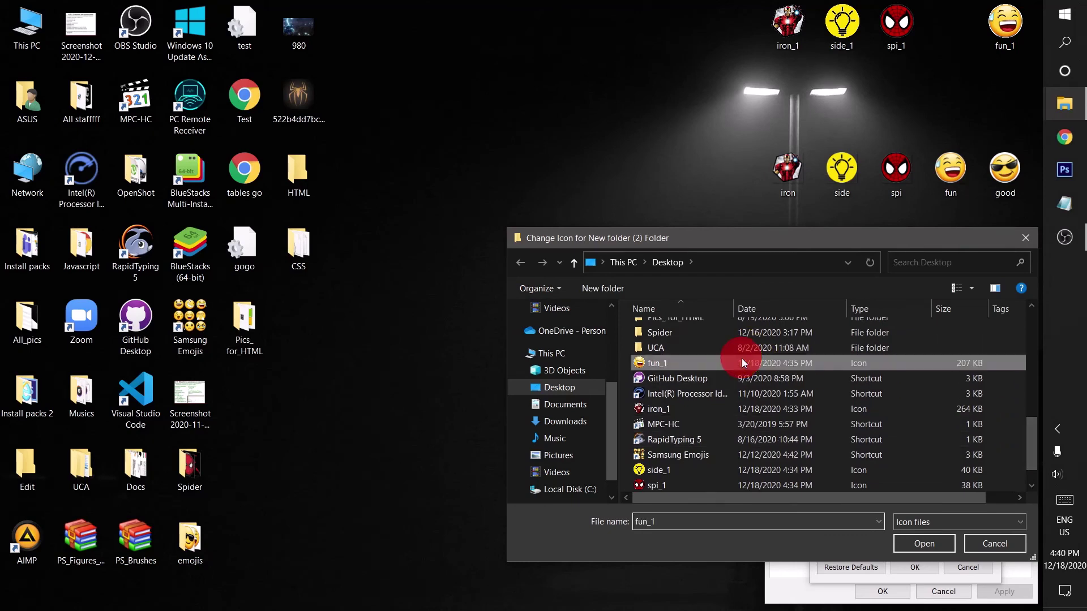
{"action": "left_click", "coordinate": [922, 541]}
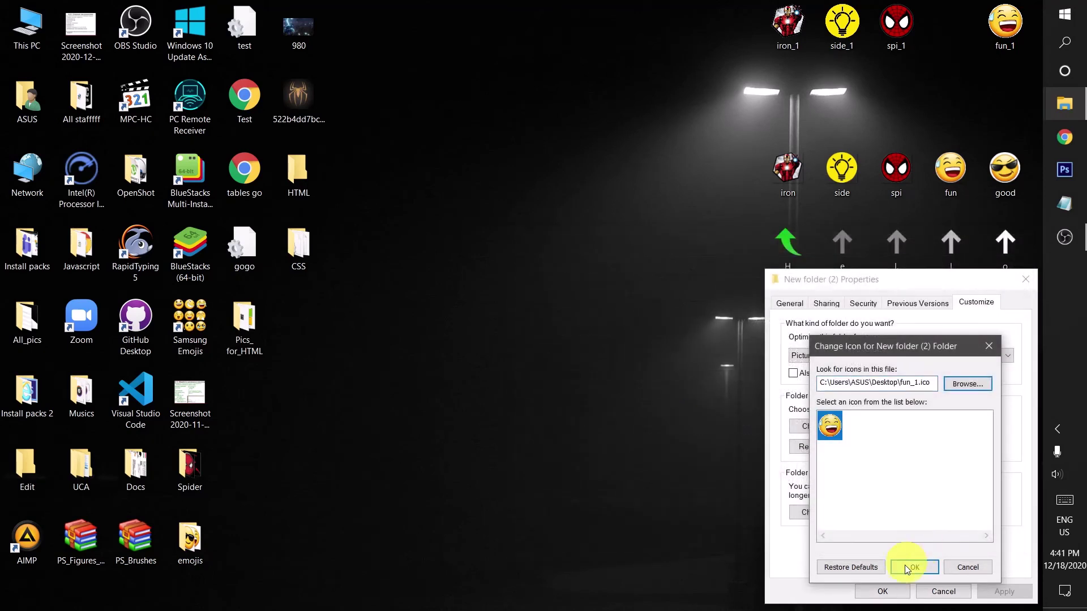
{"action": "left_click", "coordinate": [904, 566]}
{"action": "left_click", "coordinate": [878, 591]}
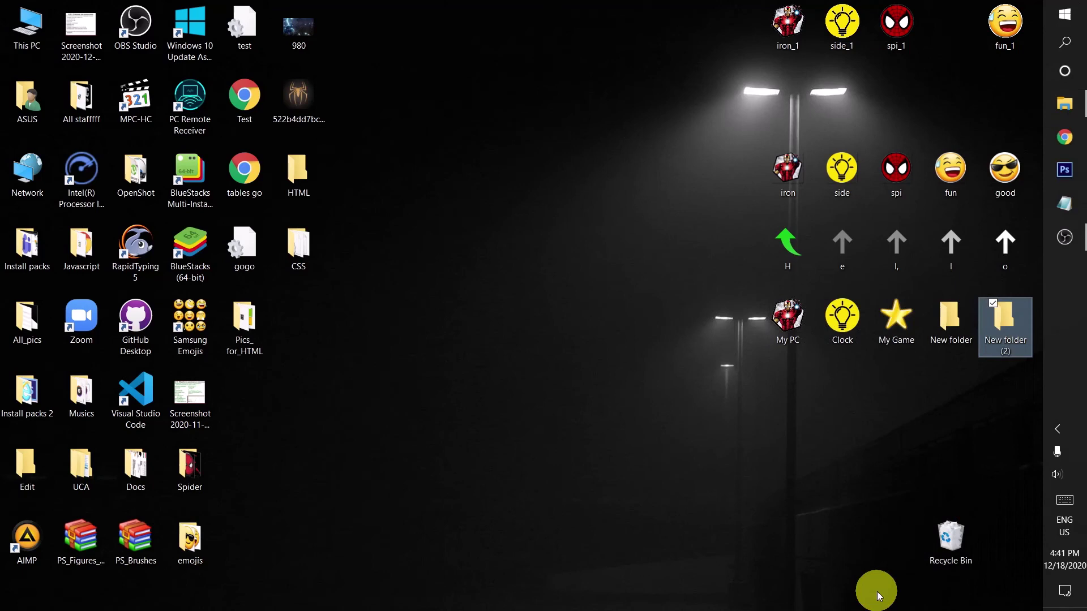
Open New folder (2) to check its contents, then close the empty window.
{"action": "left_click", "coordinate": [1002, 334]}
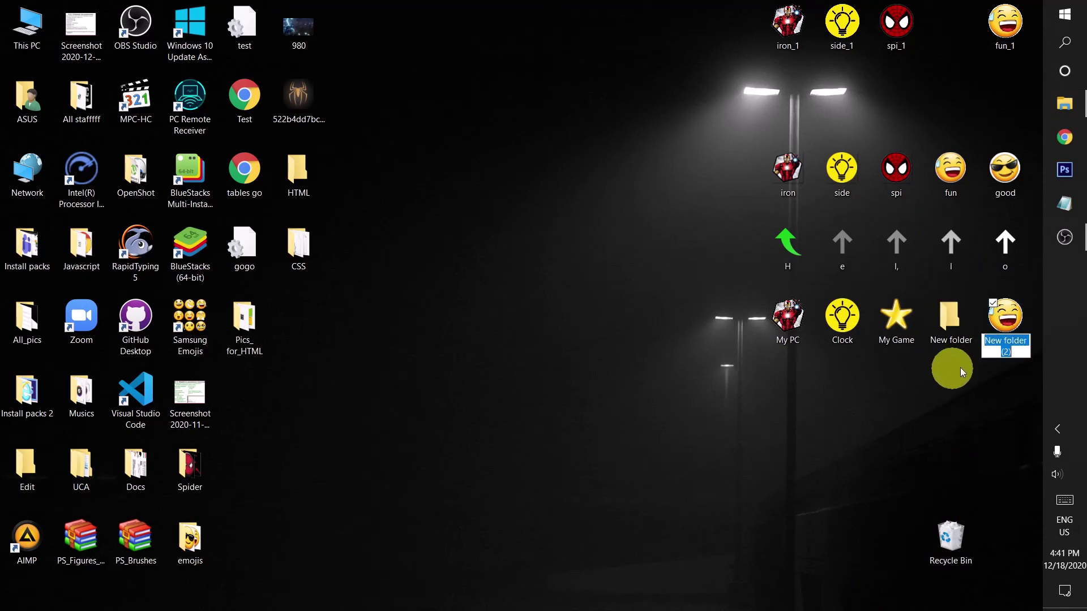
{"action": "double_click", "coordinate": [1009, 325]}
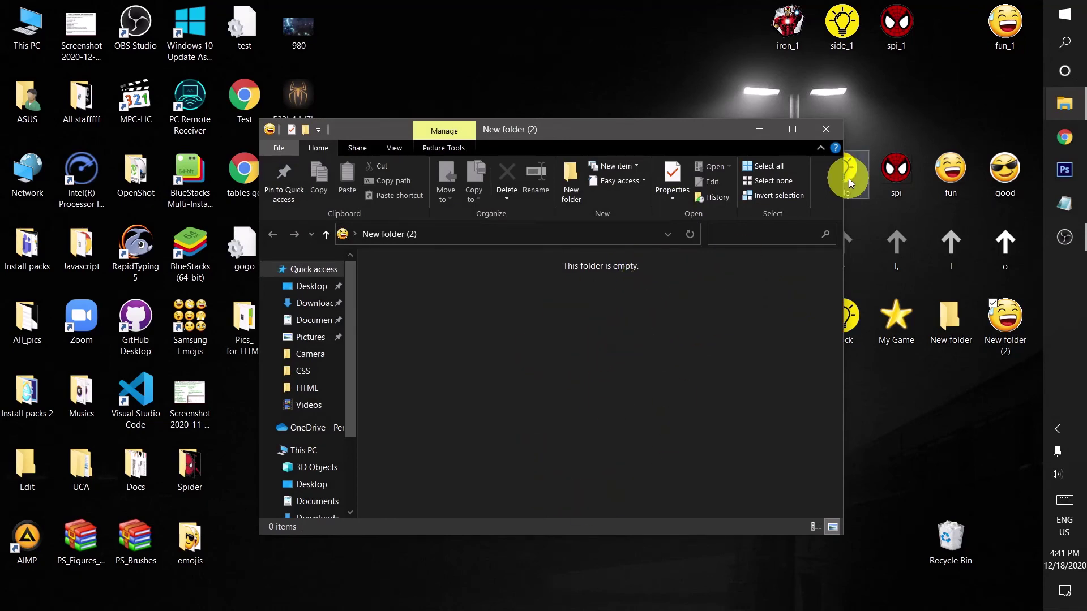
{"action": "left_click", "coordinate": [822, 128]}
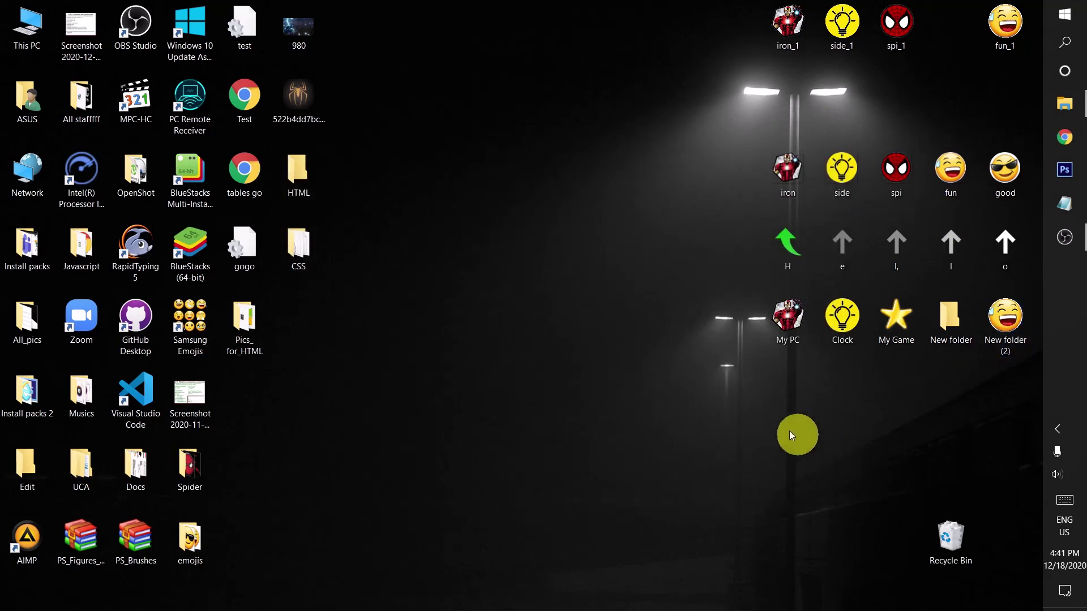
Drag My PC, Clock, My Game, New folder and New folder (2) down one row.
{"action": "left_click_drag", "start_coordinate": [764, 411], "coordinate": [1026, 299]}
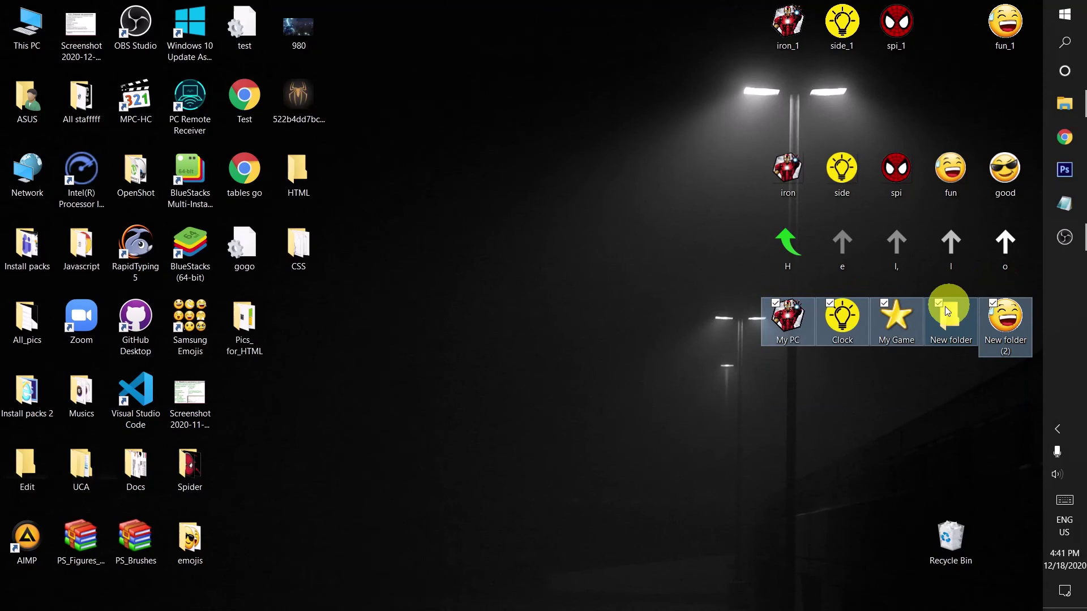
{"action": "left_click_drag", "start_coordinate": [896, 314], "coordinate": [891, 390]}
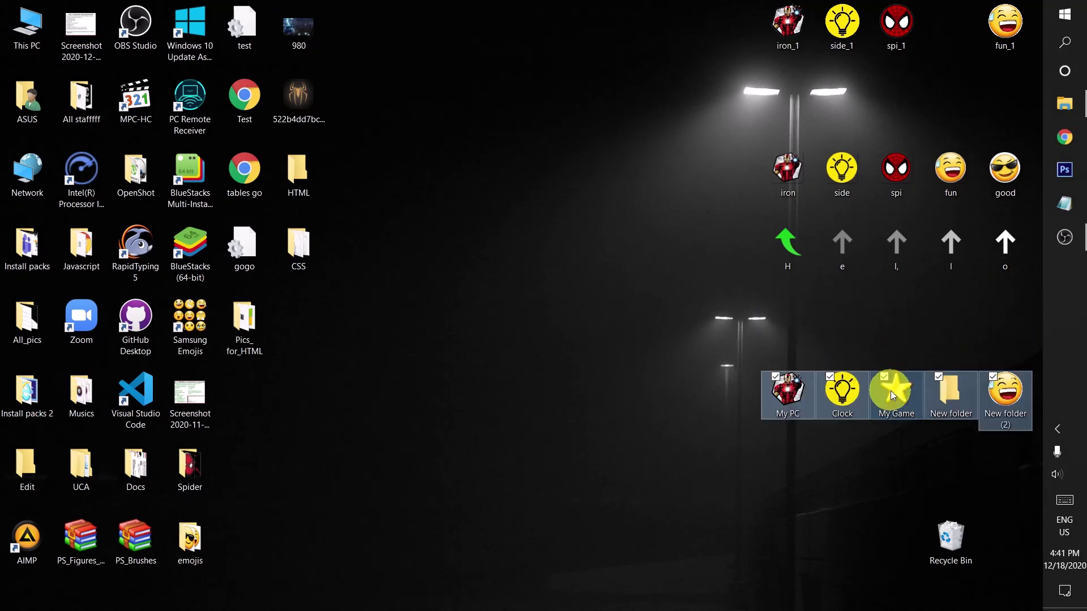
{"action": "left_click", "coordinate": [872, 344]}
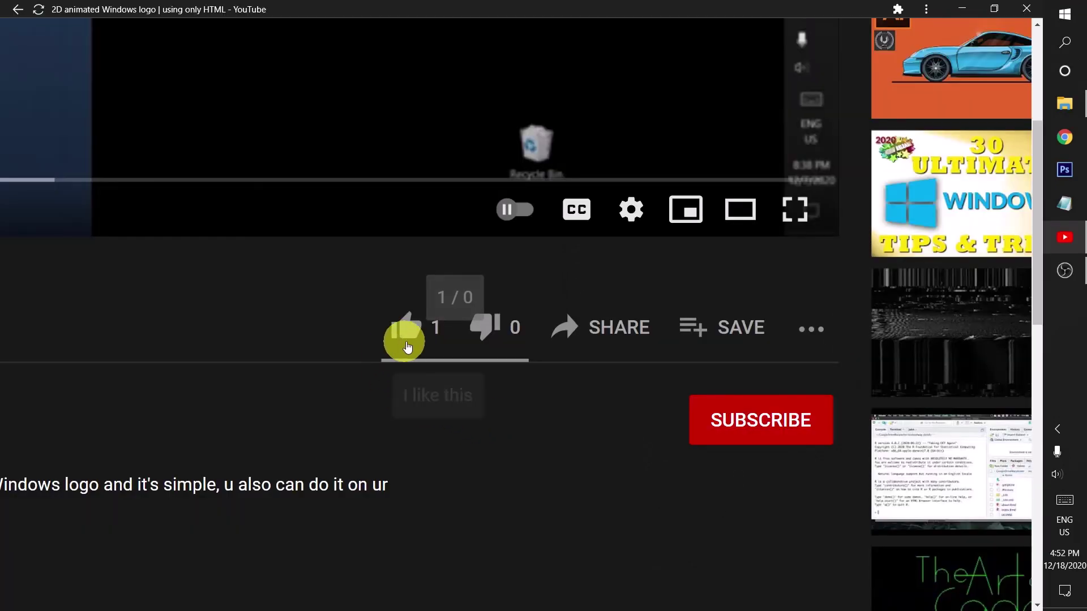
Like the video, subscribe to its channel, and set the bell notifications to All.
{"action": "left_click", "coordinate": [412, 342]}
{"action": "left_click", "coordinate": [706, 417]}
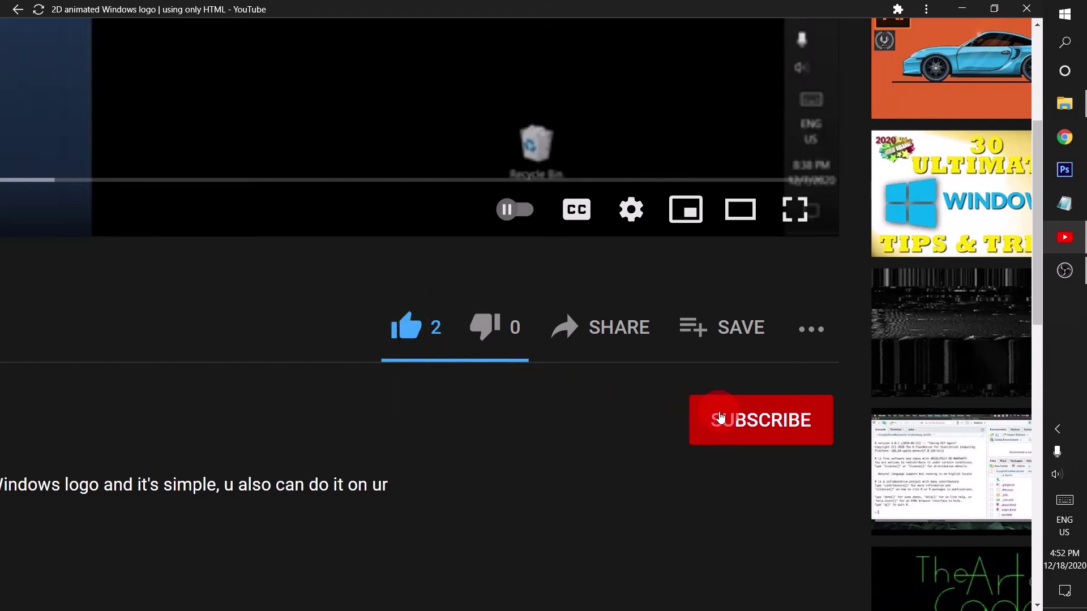
{"action": "left_click", "coordinate": [810, 422]}
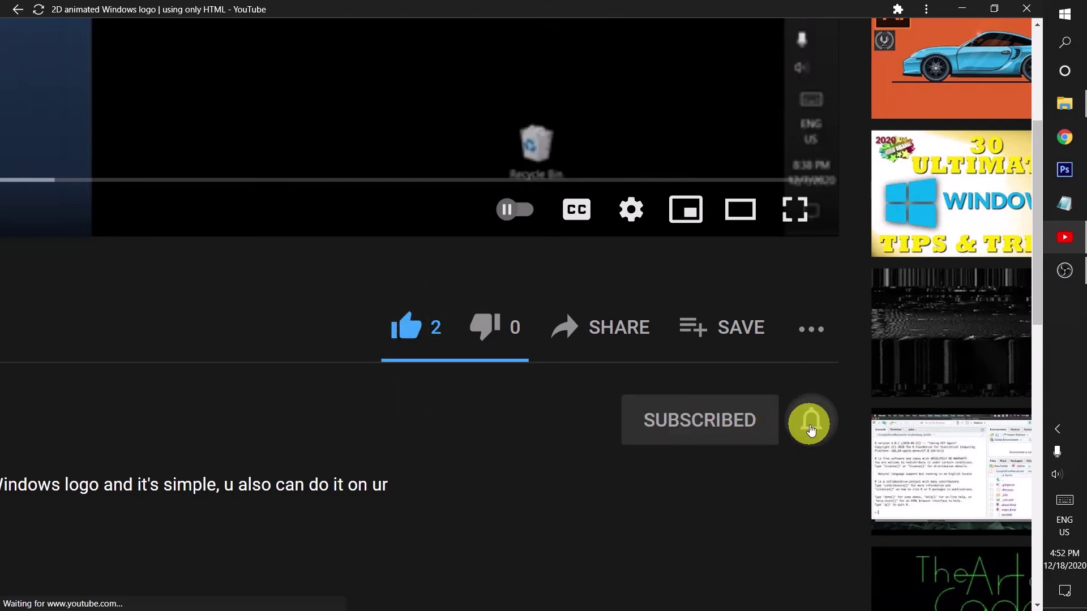
{"action": "left_click", "coordinate": [838, 481]}
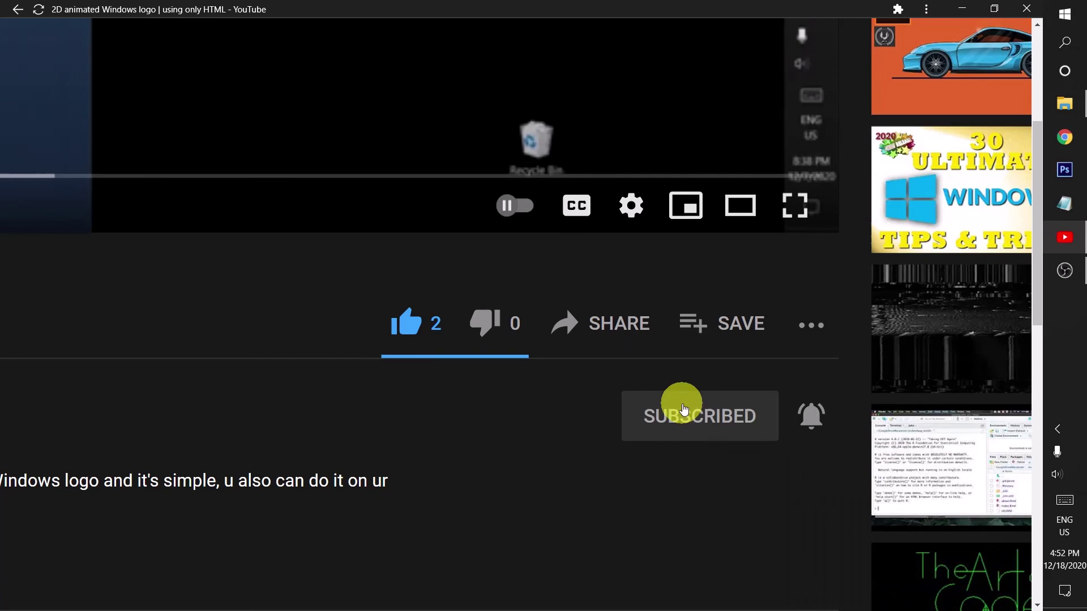